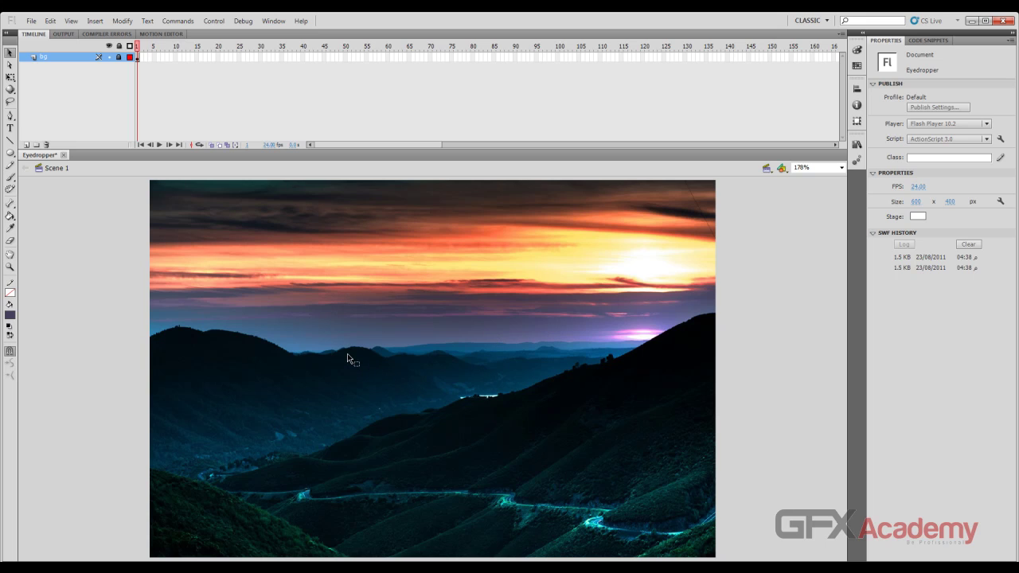
Add a new layer above the bg layer and name it text.
left_click(26, 145)
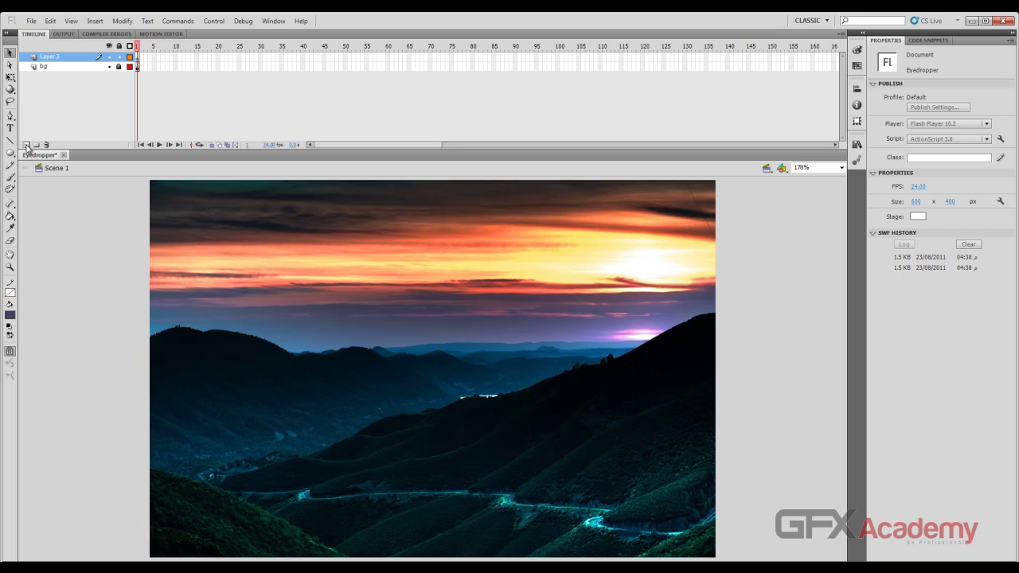
double_click(66, 57)
type("tex")
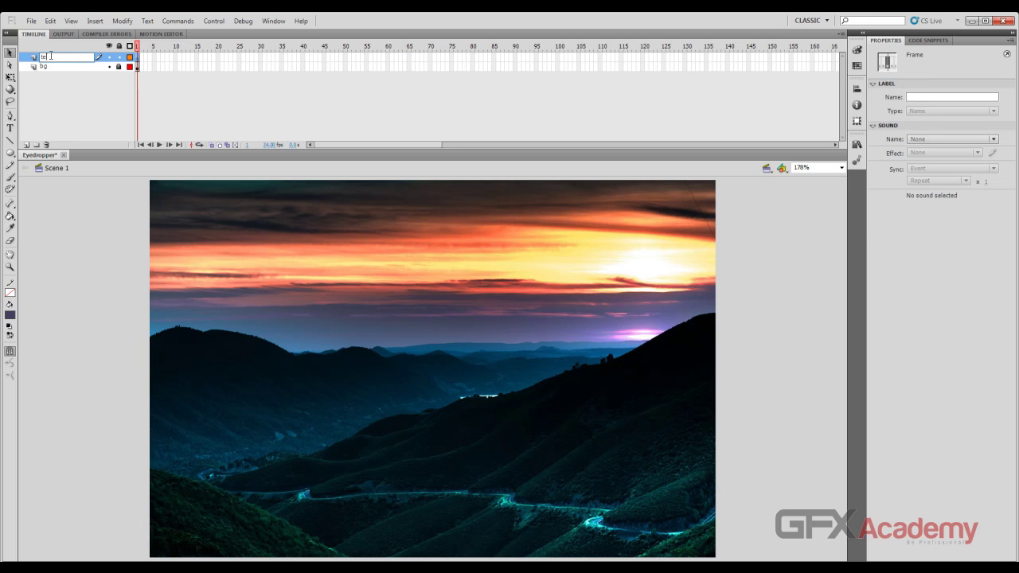
type("t")
key("Return")
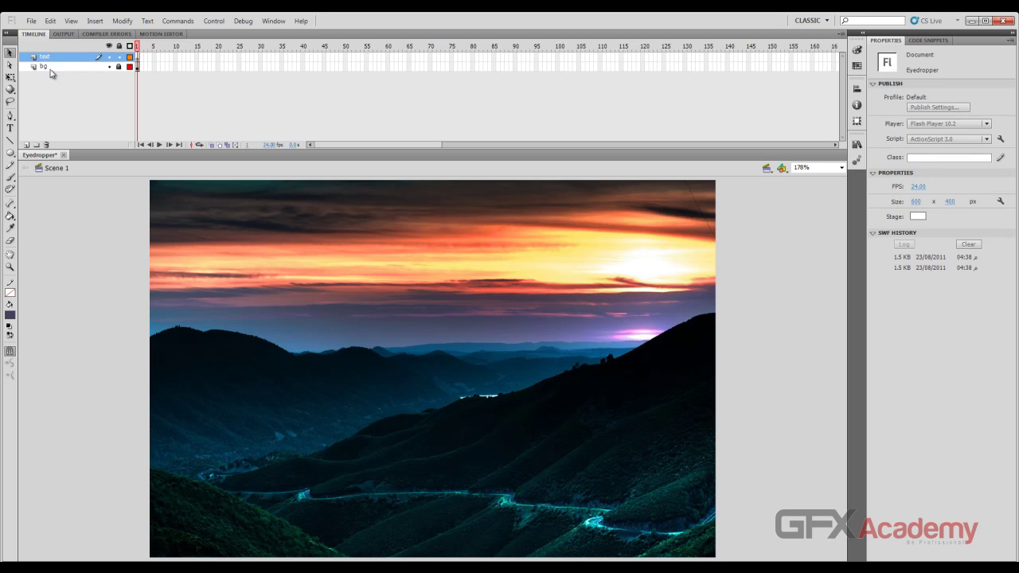
Set the Text tool's colour to white.
left_click(11, 127)
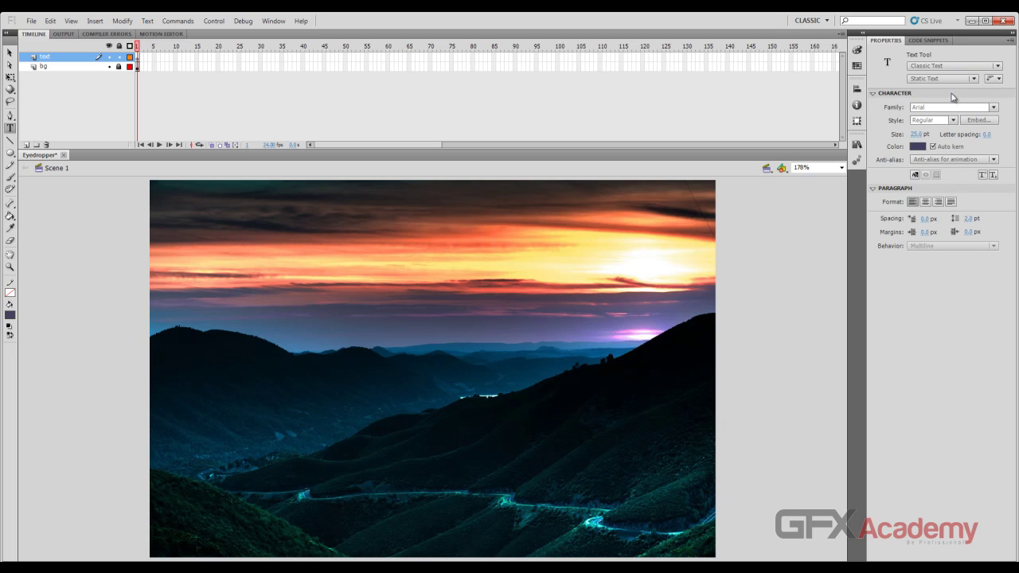
left_click(918, 147)
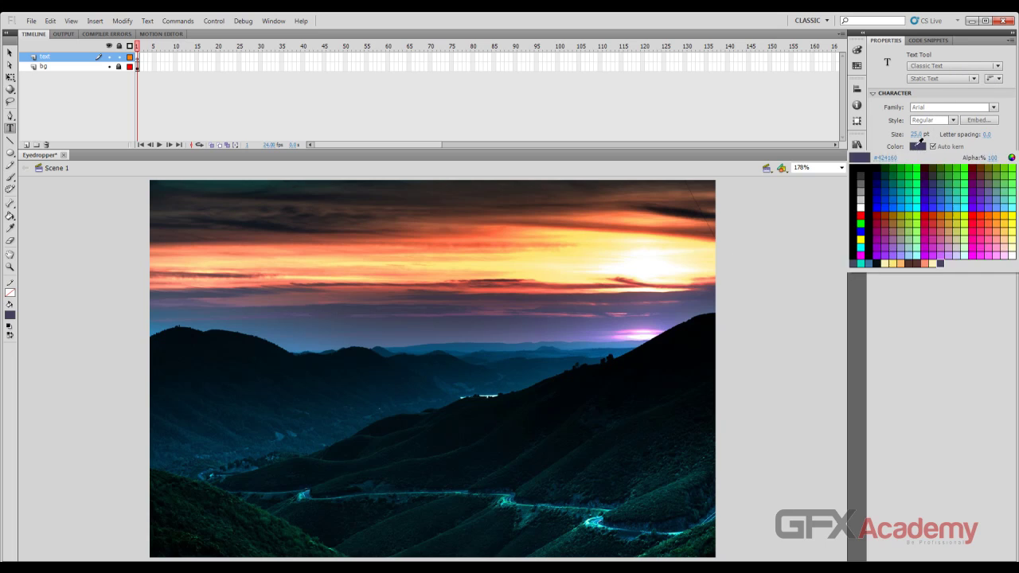
left_click(855, 213)
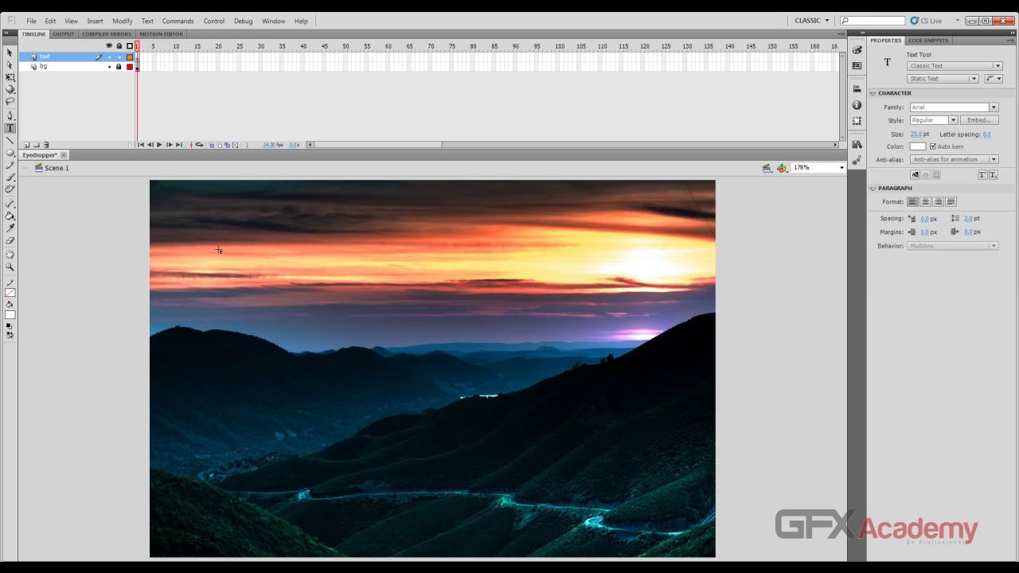
Add the title "Natural Scene" at 39 pt over the sky and move it near the stage's left edge, at about X 8.7.
left_click(221, 219)
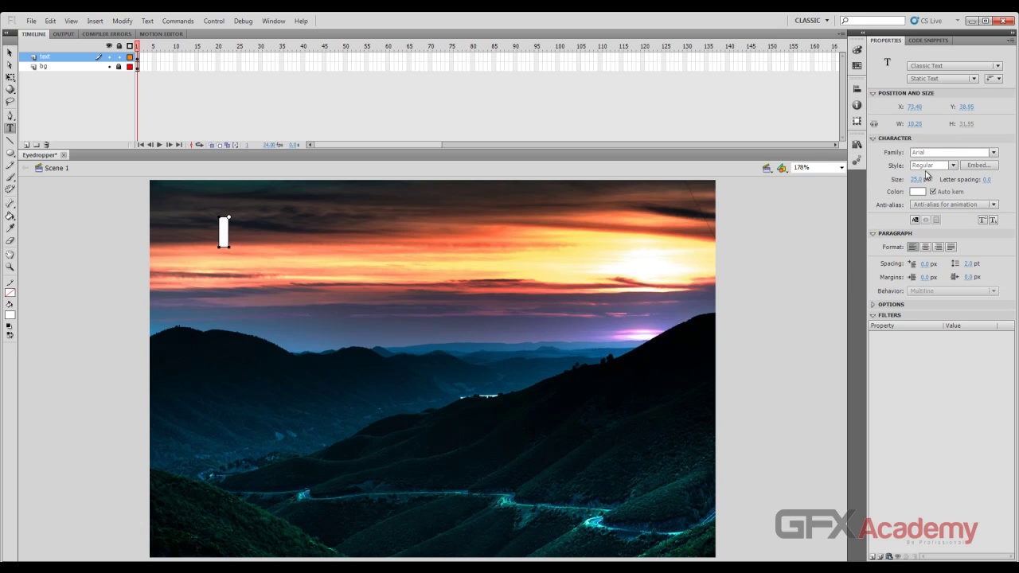
left_click_drag(915, 179, 926, 182)
type("Natu")
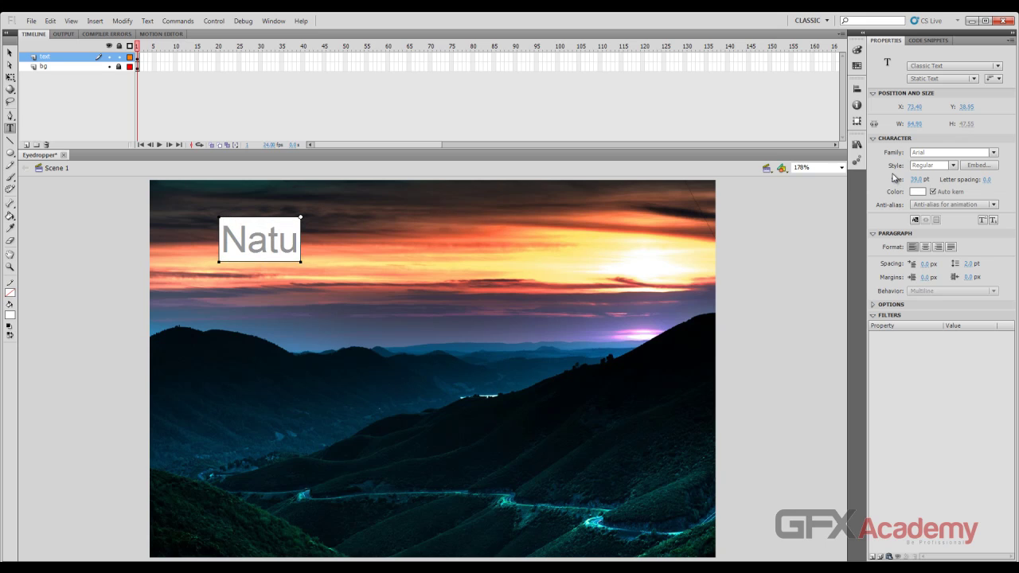
type("ral Scene")
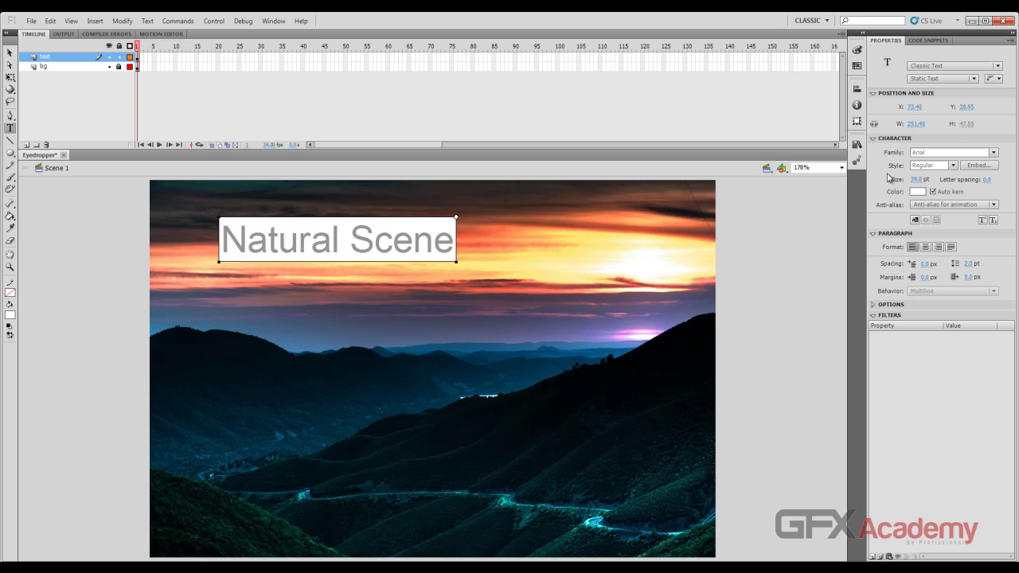
left_click(11, 54)
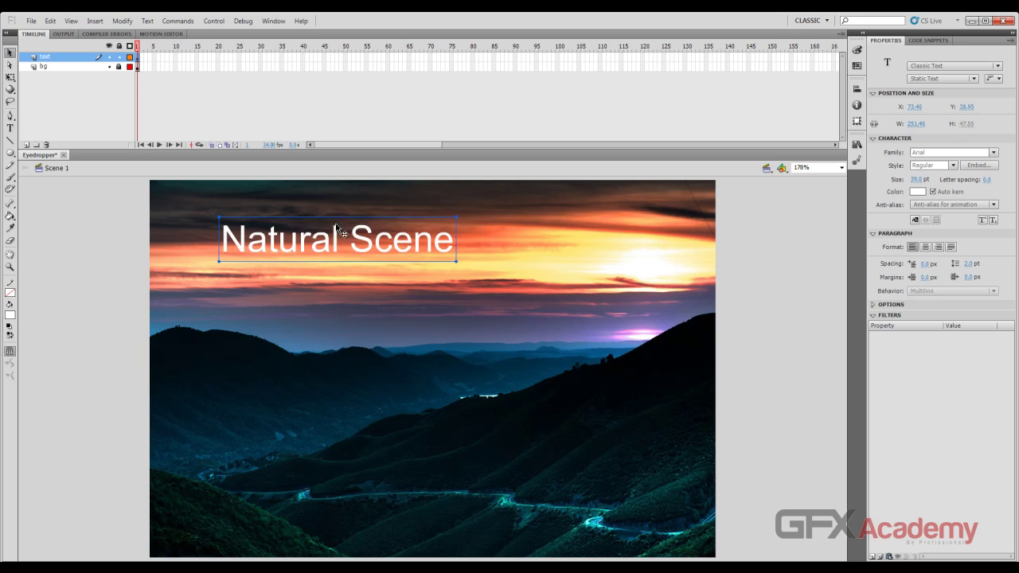
left_click_drag(339, 241, 281, 241)
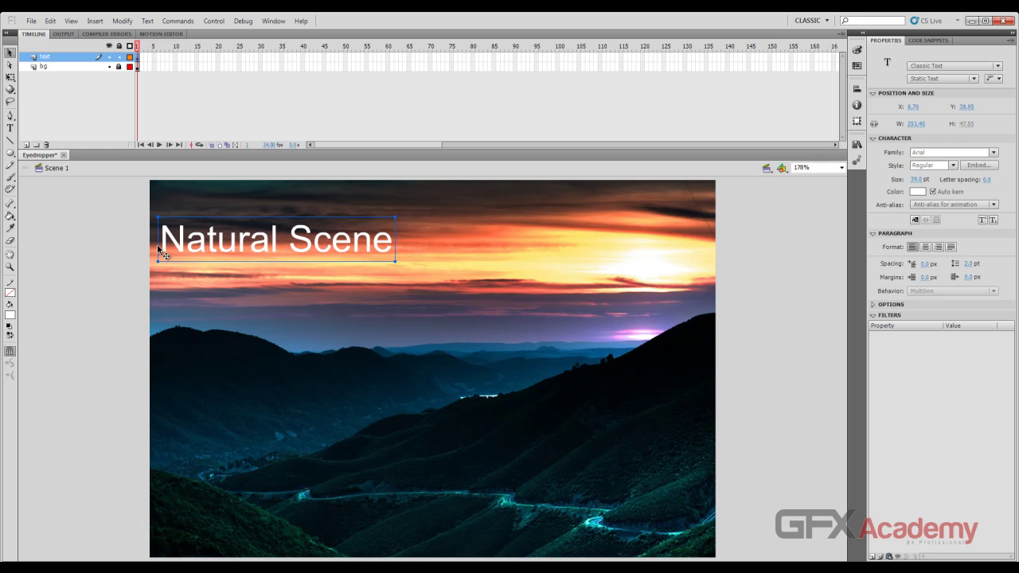
Add another new layer above the text layer and make the text layer active again.
left_click(10, 129)
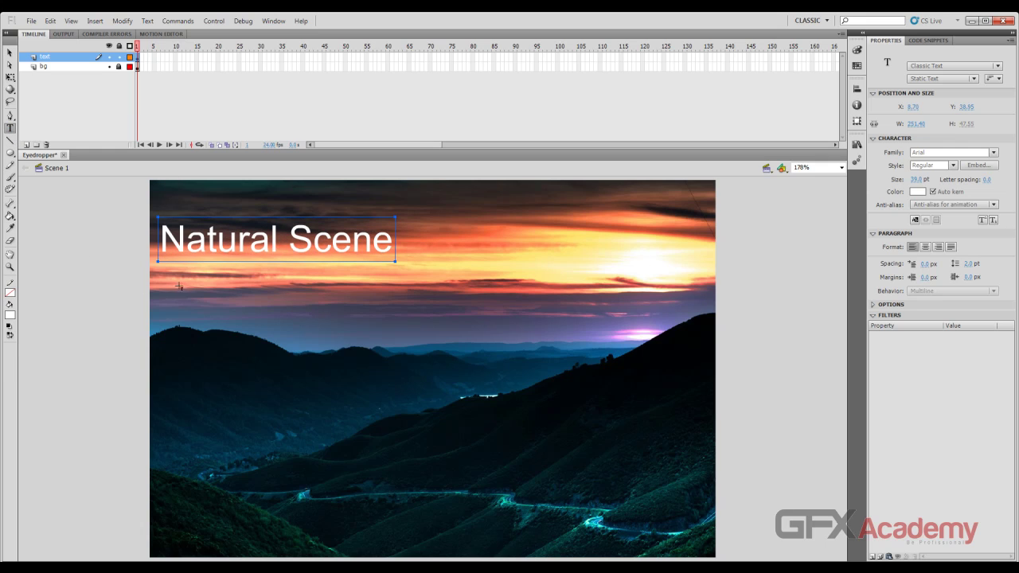
left_click(26, 144)
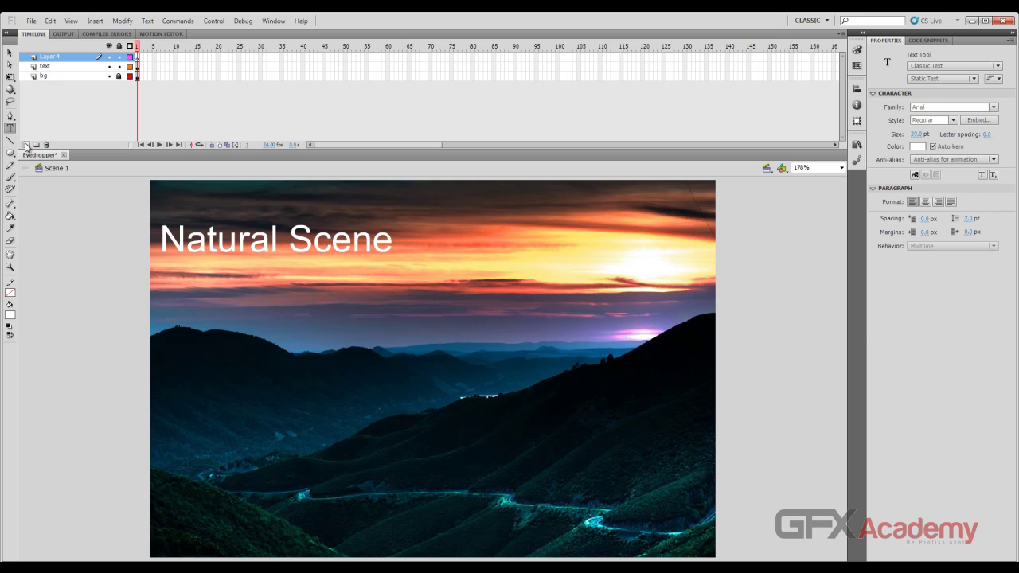
left_click(66, 68)
Add the text "Freelearns.com" at 24 pt below the title and move it to about X 8.7, Y 82, flush with the title's left edge.
left_click(174, 297)
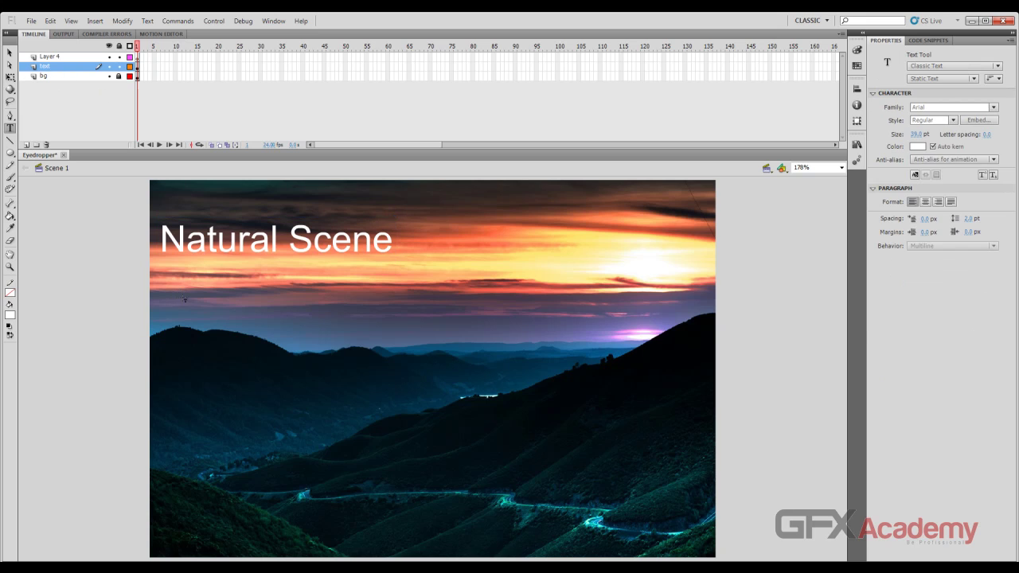
left_click_drag(918, 181, 907, 181)
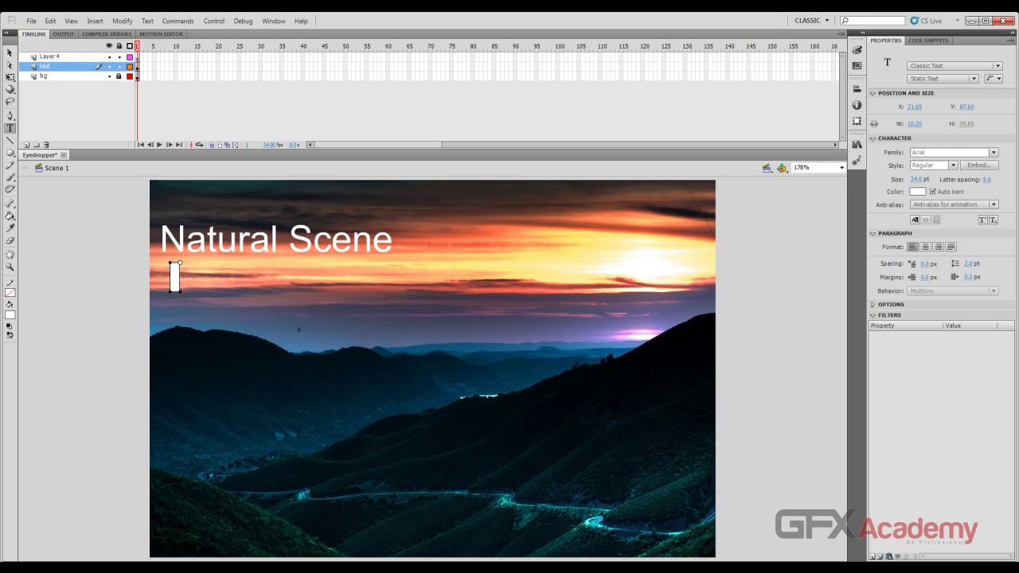
type("Freelea")
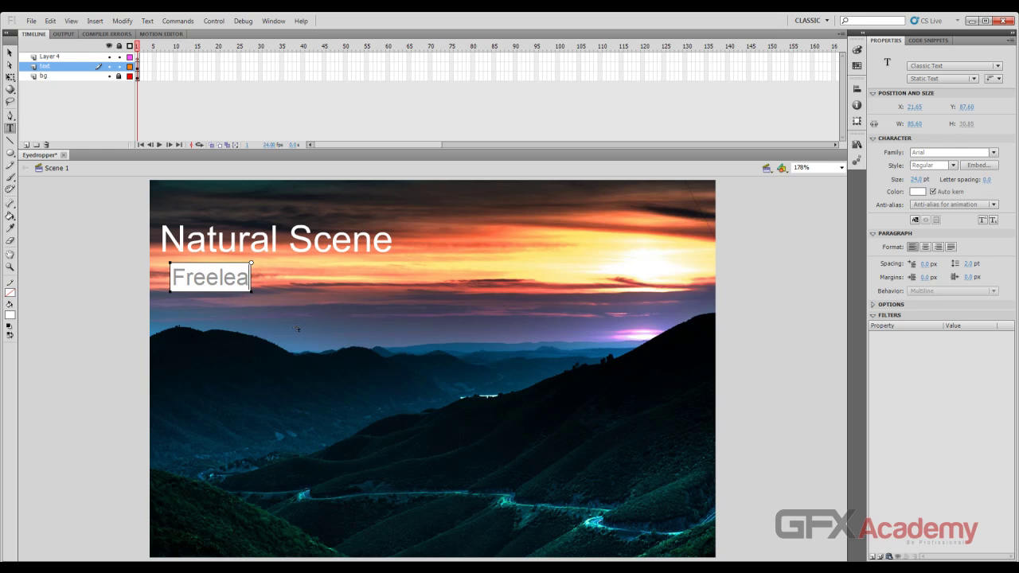
type("rns.com")
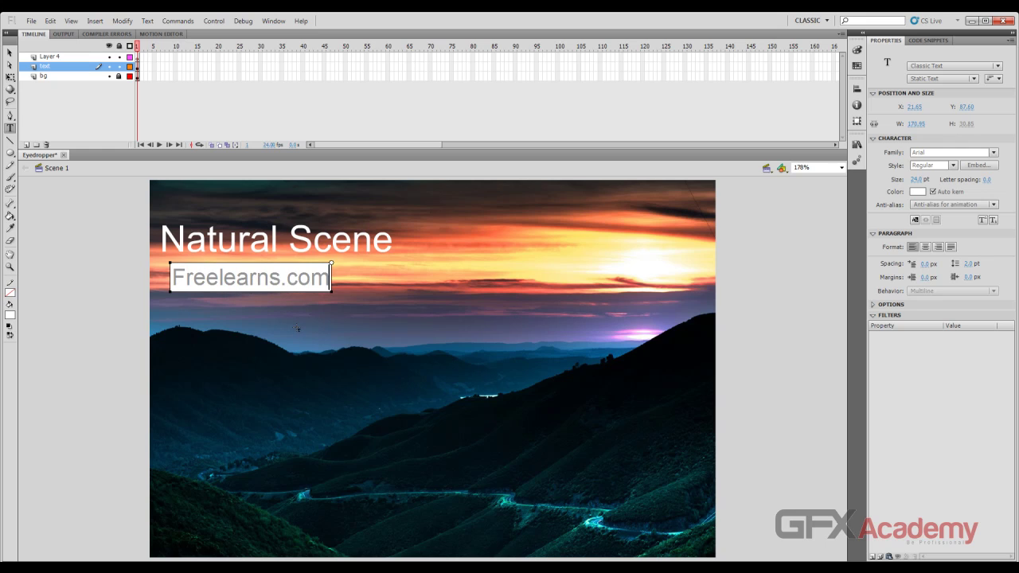
key("Escape")
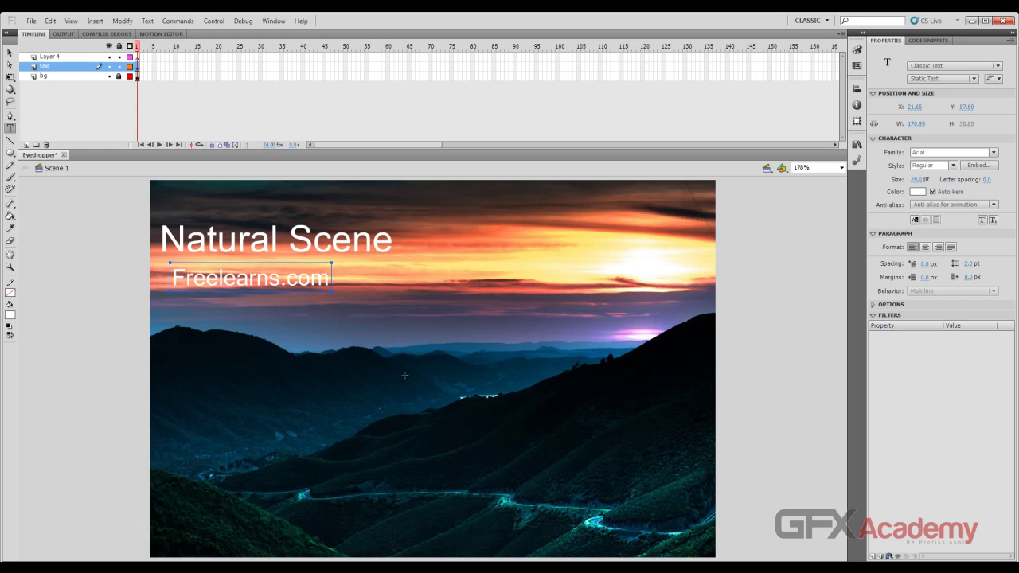
key("v")
left_click_drag(303, 292, 289, 285)
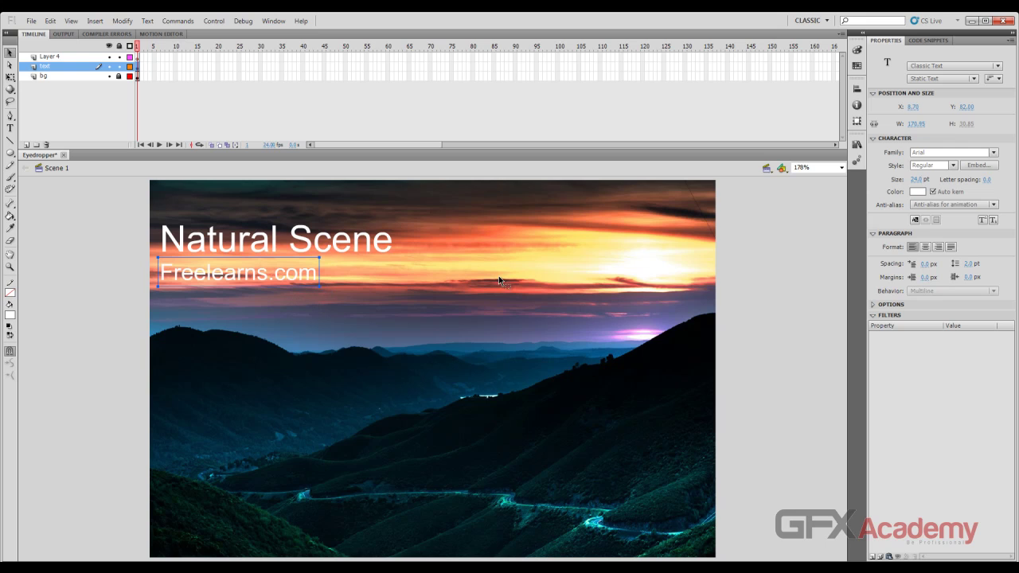
Try recolouring the Freelearns.com text with colours sampled from the picture's purple sky, dark hills and dark clouds.
left_click(917, 192)
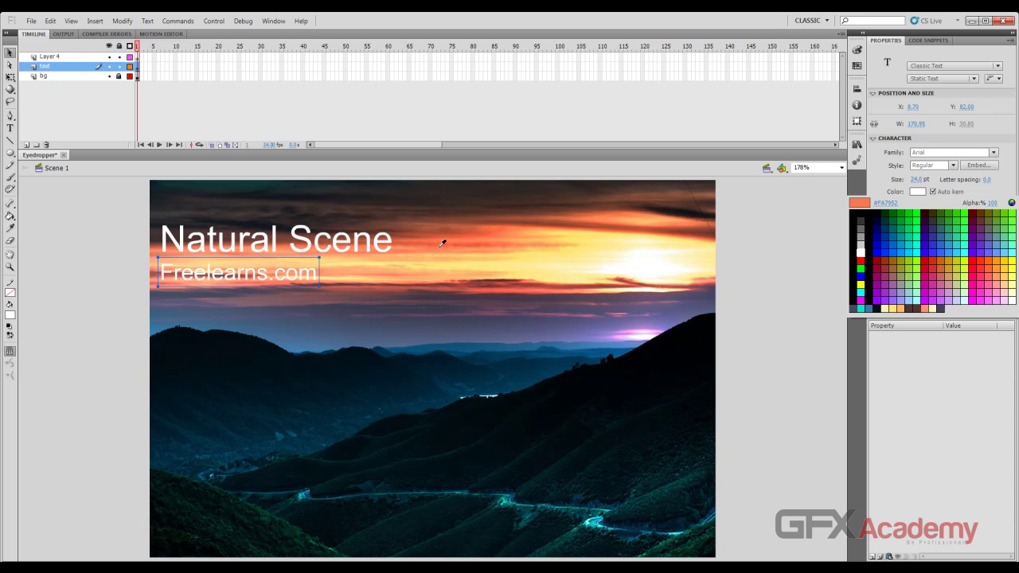
left_click(567, 326)
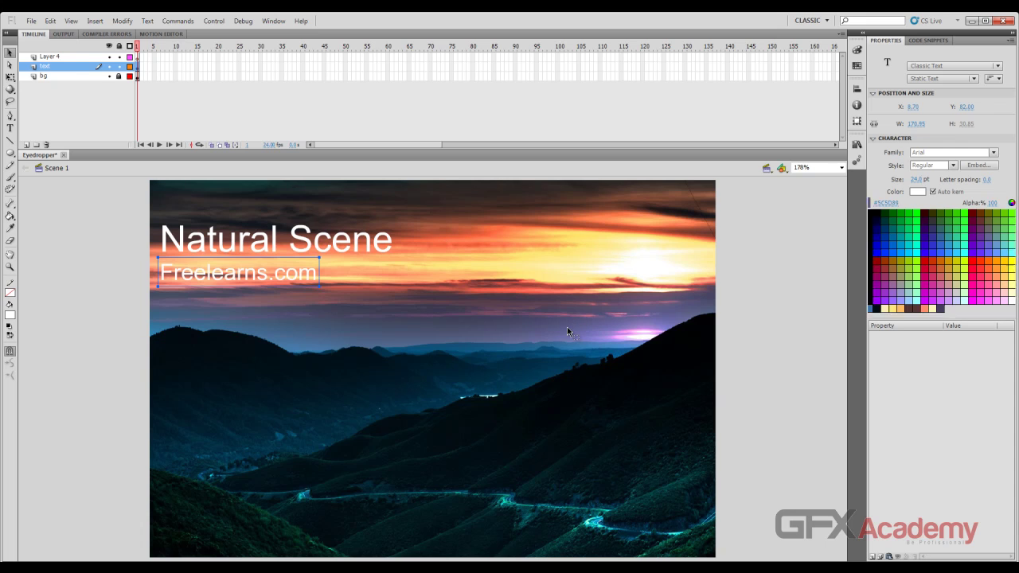
left_click(917, 191)
left_click(658, 350)
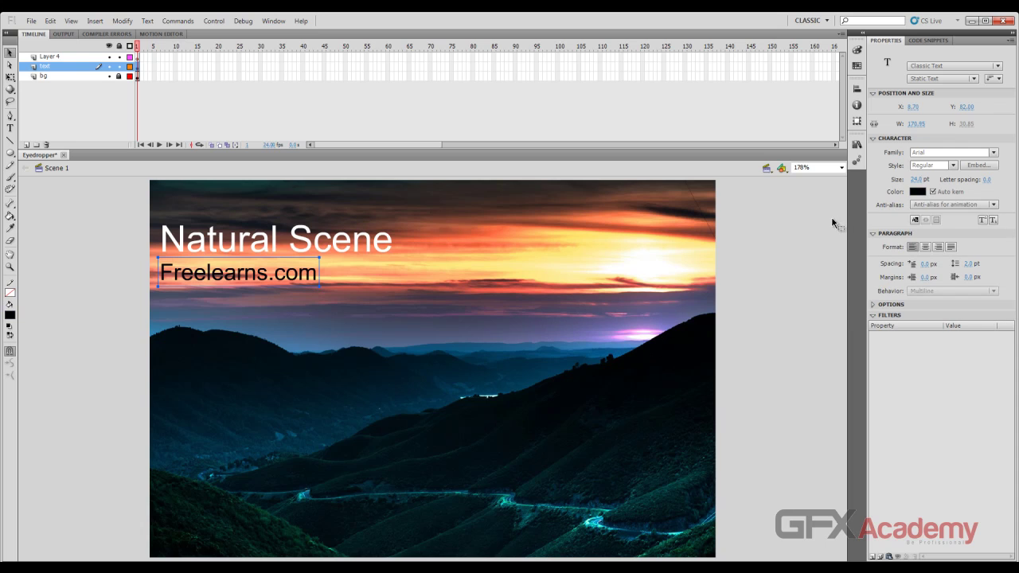
left_click(918, 191)
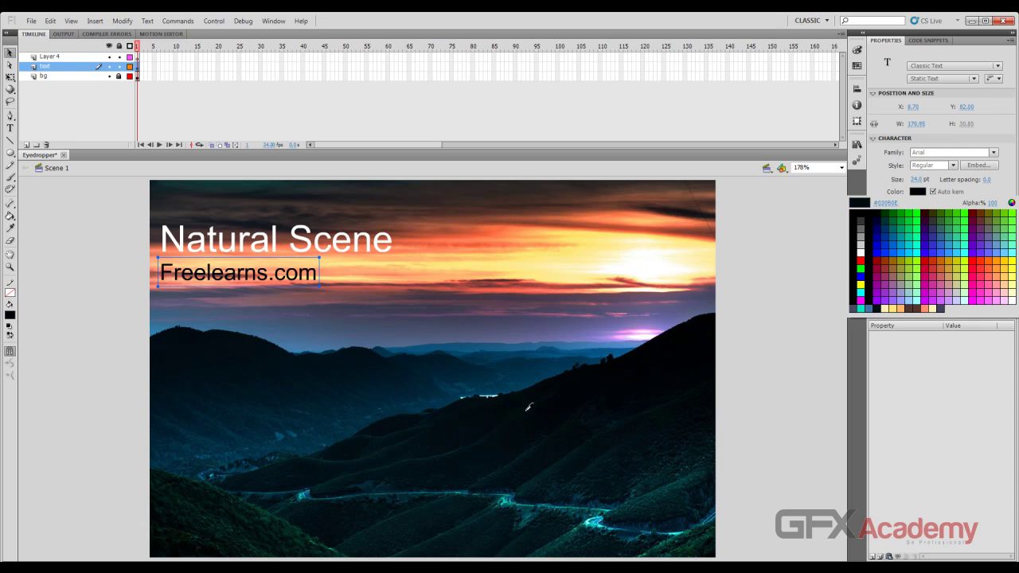
left_click(479, 453)
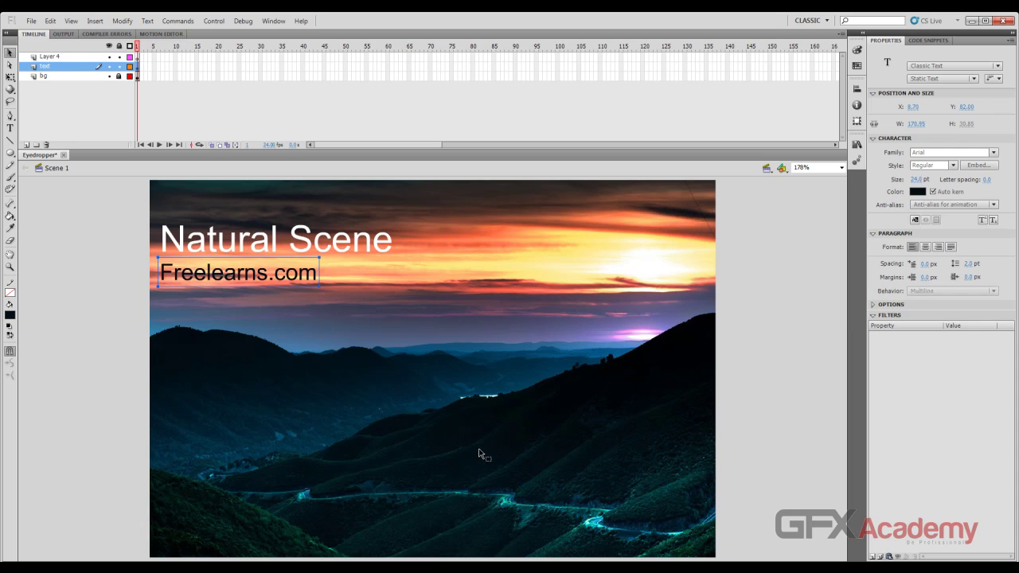
left_click(918, 191)
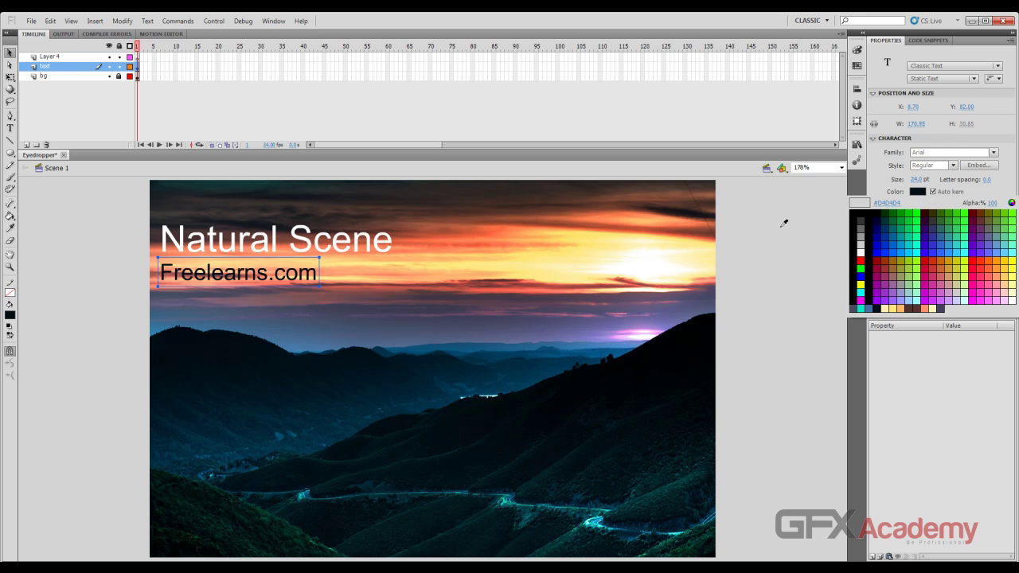
left_click(686, 211)
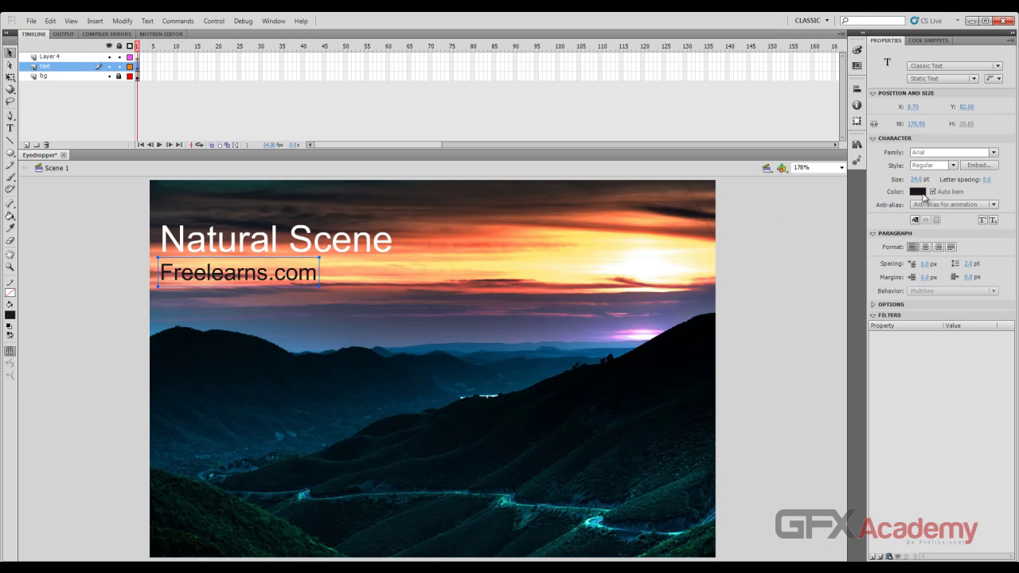
left_click(918, 191)
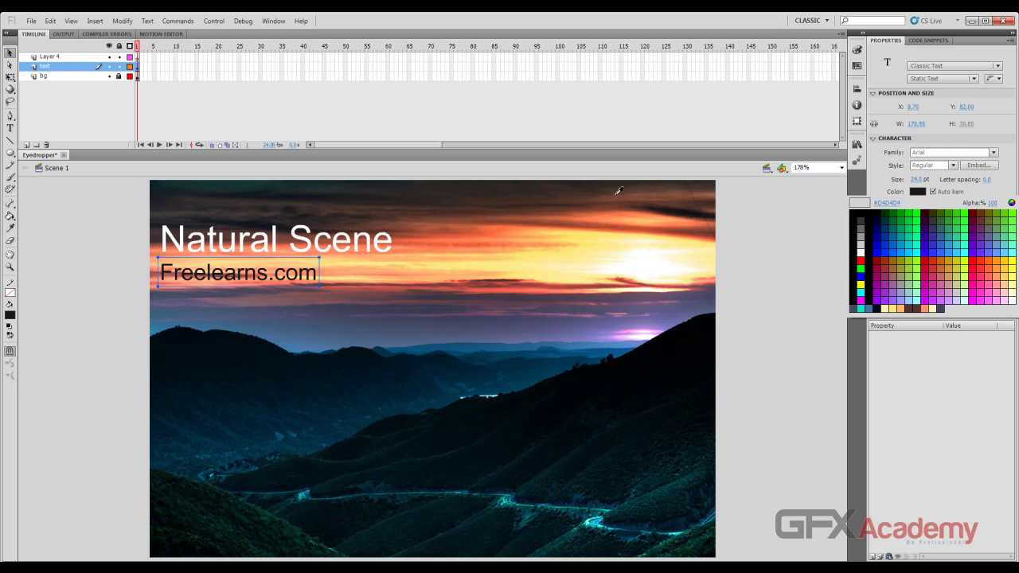
left_click(592, 214)
Recolour the Freelearns.com text with the dark green sampled from the lower-left hillside and nudge it closer to the title, to about X 9.25, Y 75.4.
left_click(918, 191)
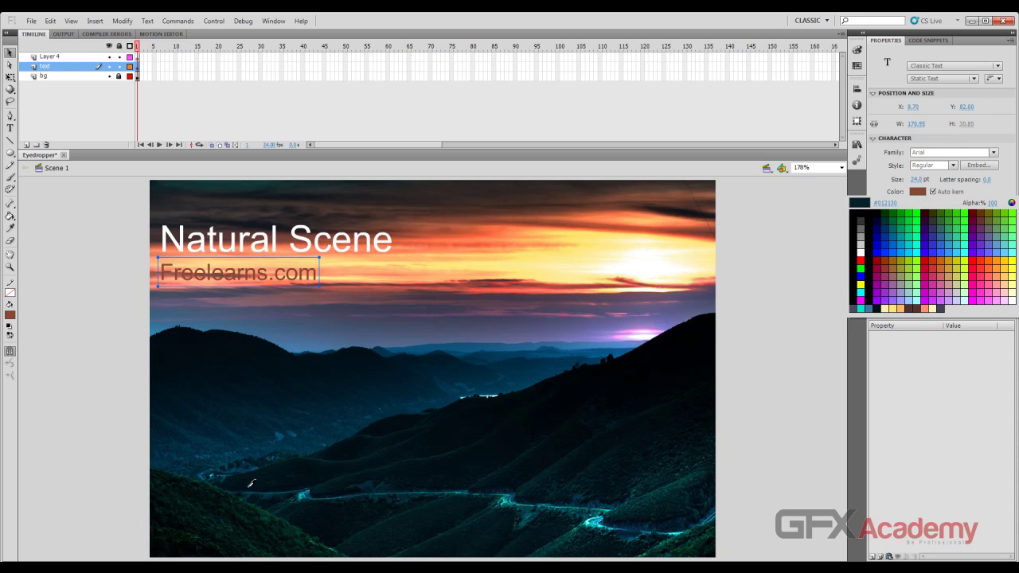
left_click(213, 509)
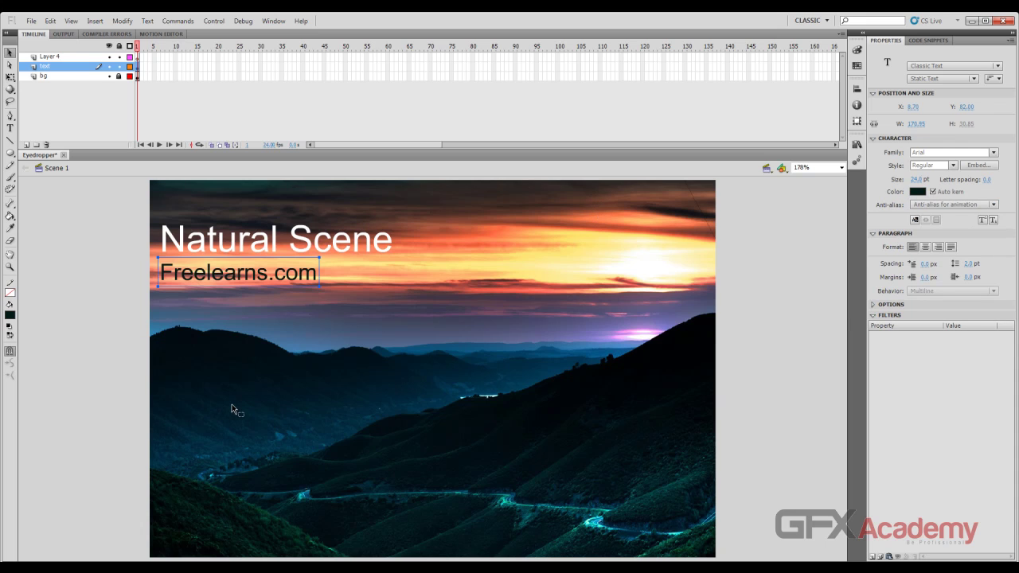
key("Up")
key("Up")
key("Up")
key("Up")
key("Up")
key("Up")
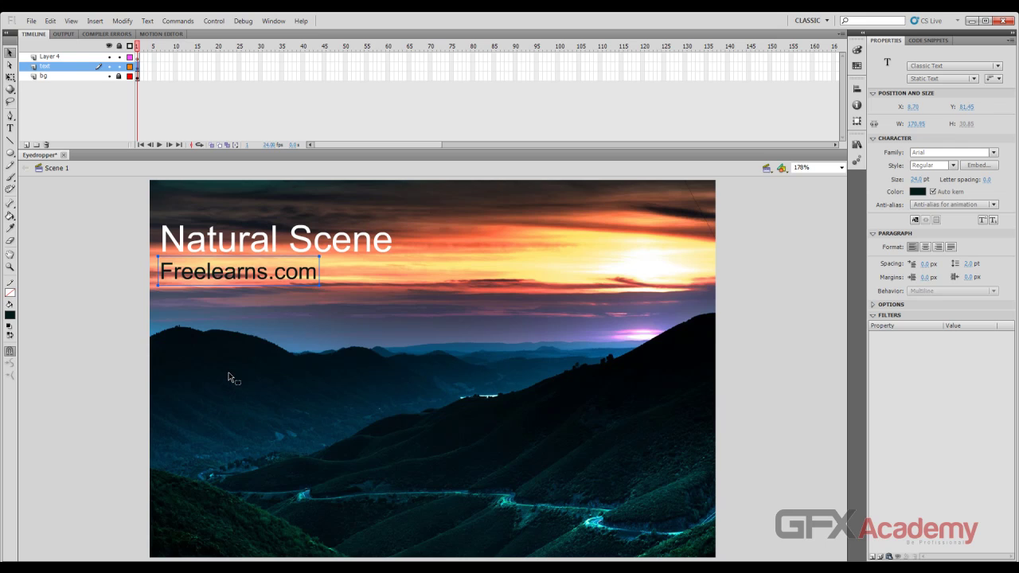
key("Up")
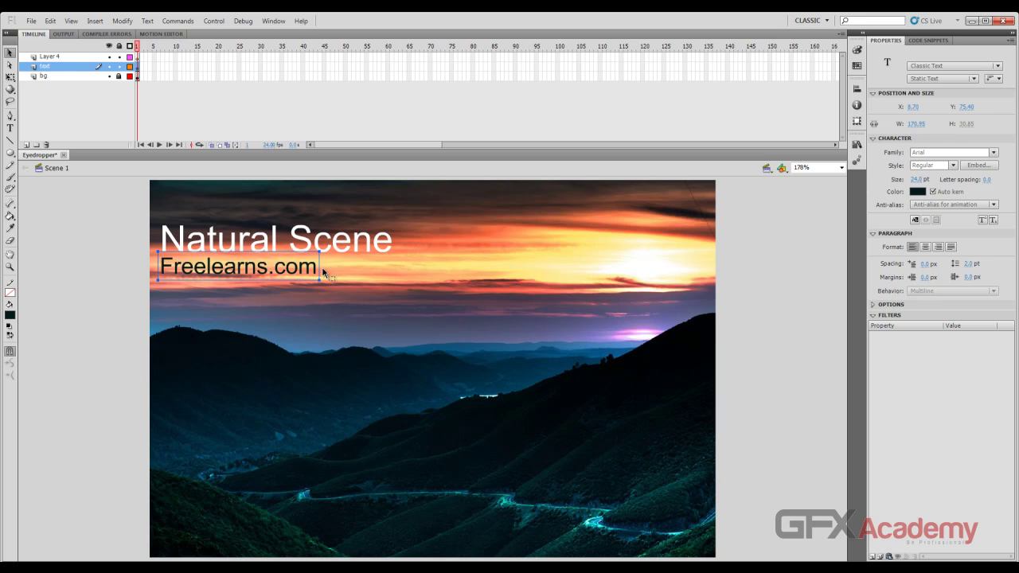
key("Right")
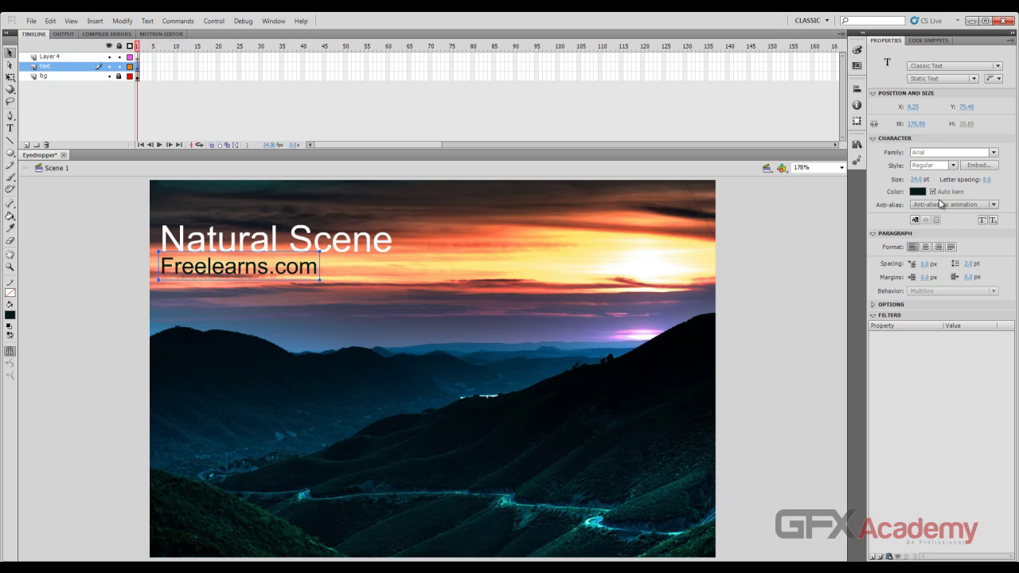
Set the Freelearns.com text's font size to 20 pt.
left_click(920, 180)
type("20")
key("Return")
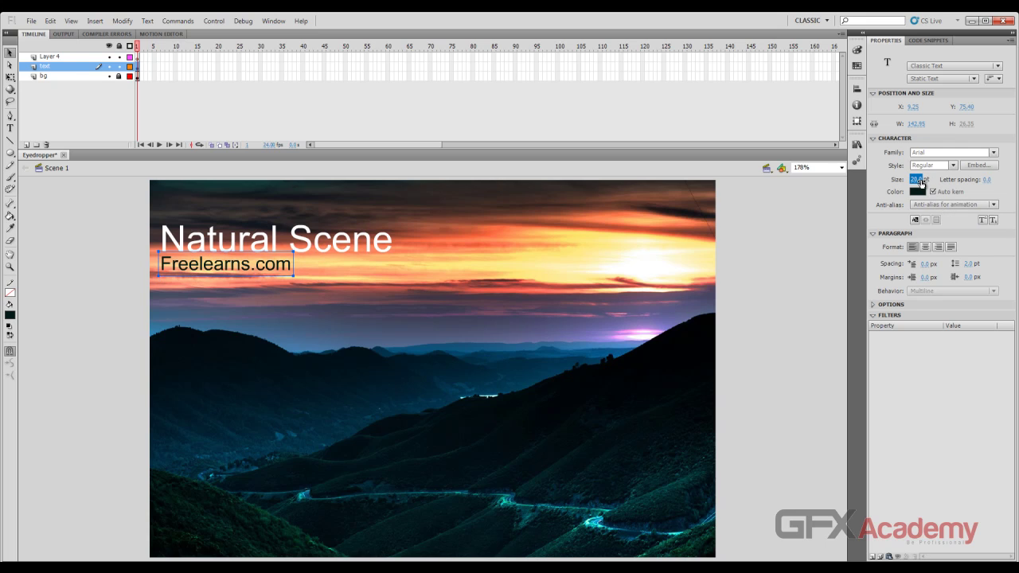
Align the left edges of the Natural Scene and Freelearns.com texts to each other, with alignment to the stage turned off.
left_click_drag(125, 208, 396, 255)
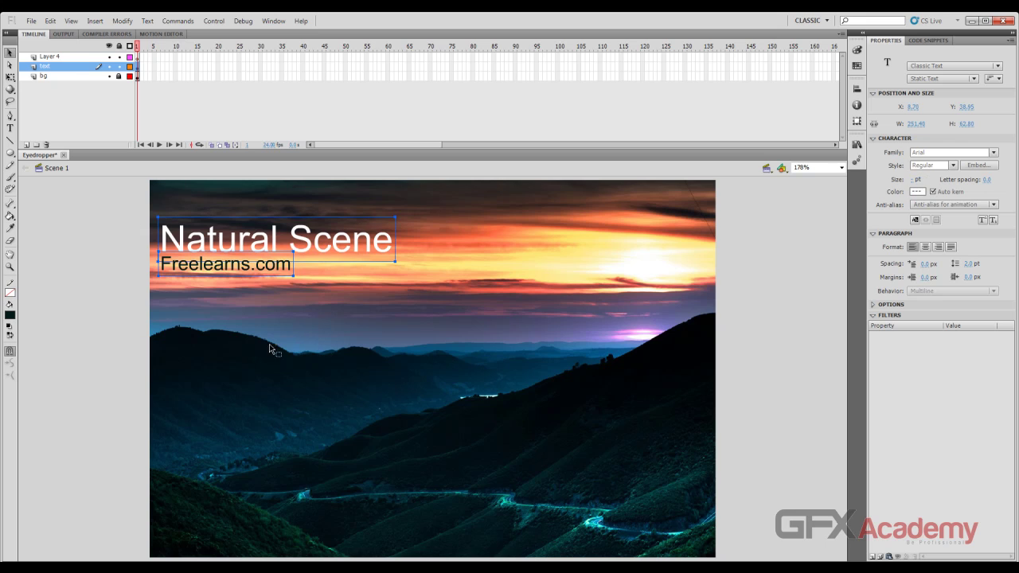
left_click(856, 88)
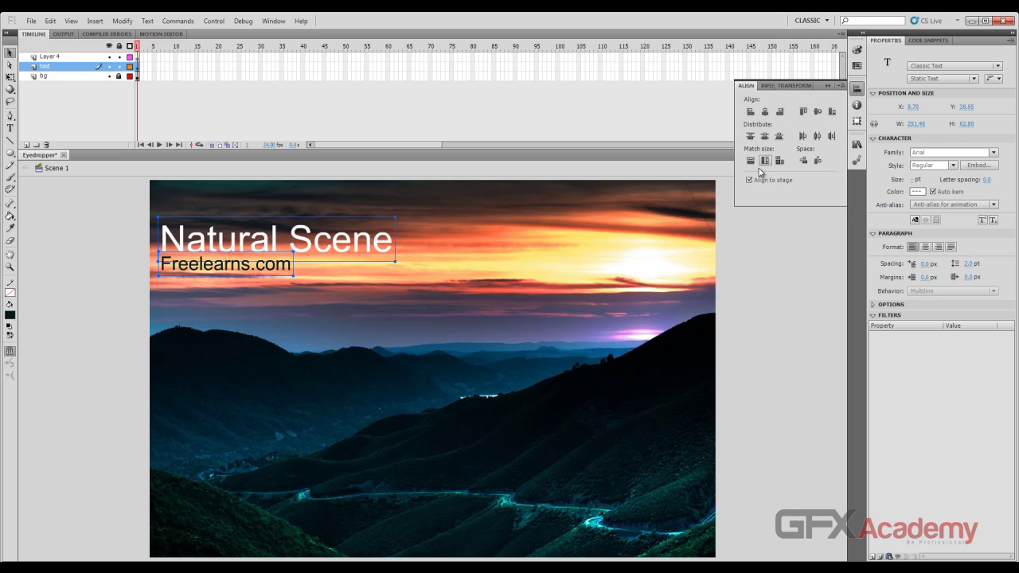
left_click(749, 180)
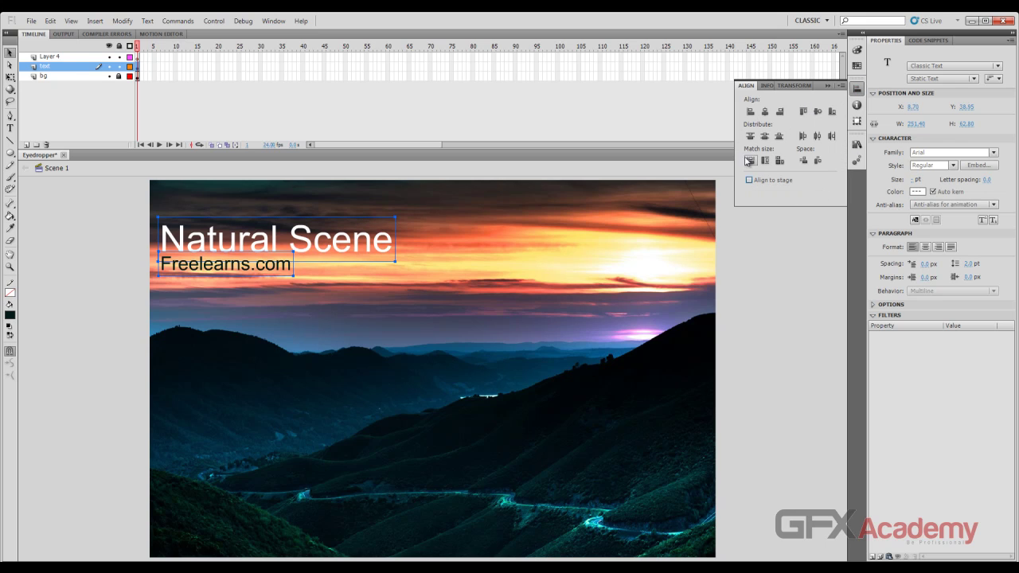
left_click(750, 112)
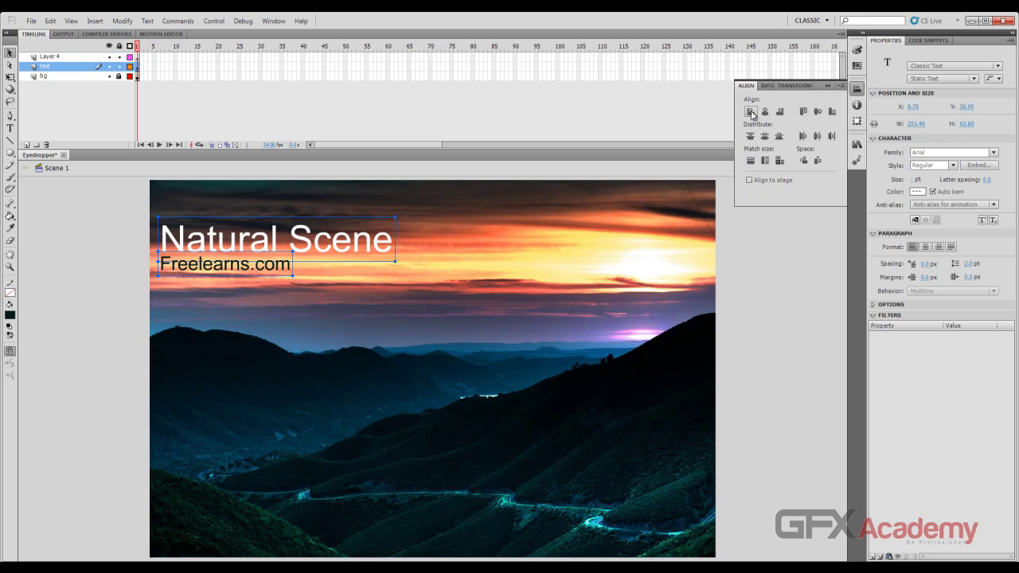
left_click(125, 265)
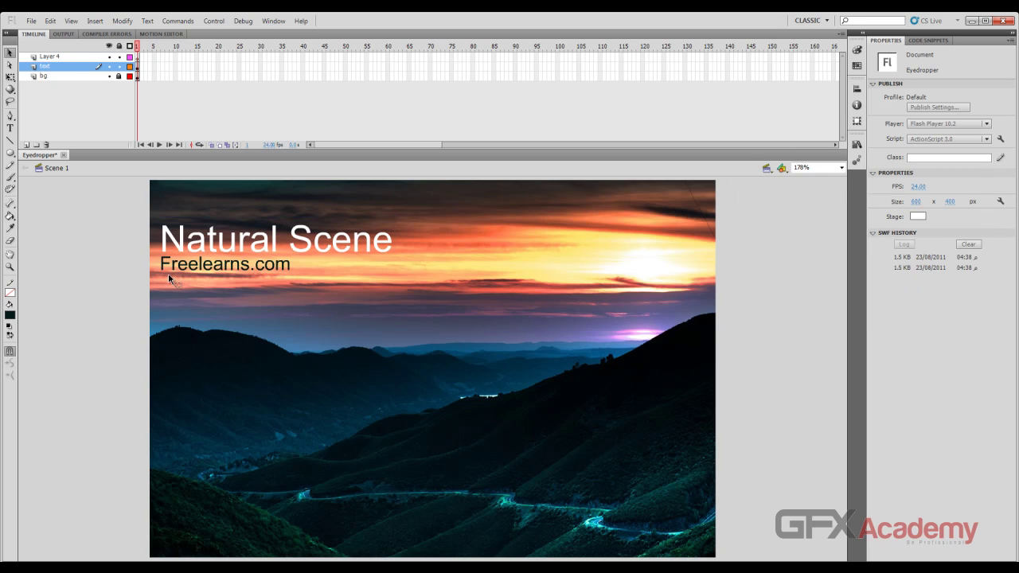
Draw a black, strokeless rectangle about 259 × 427 px over the left part of the picture on a new layer above bg.
left_click(77, 76)
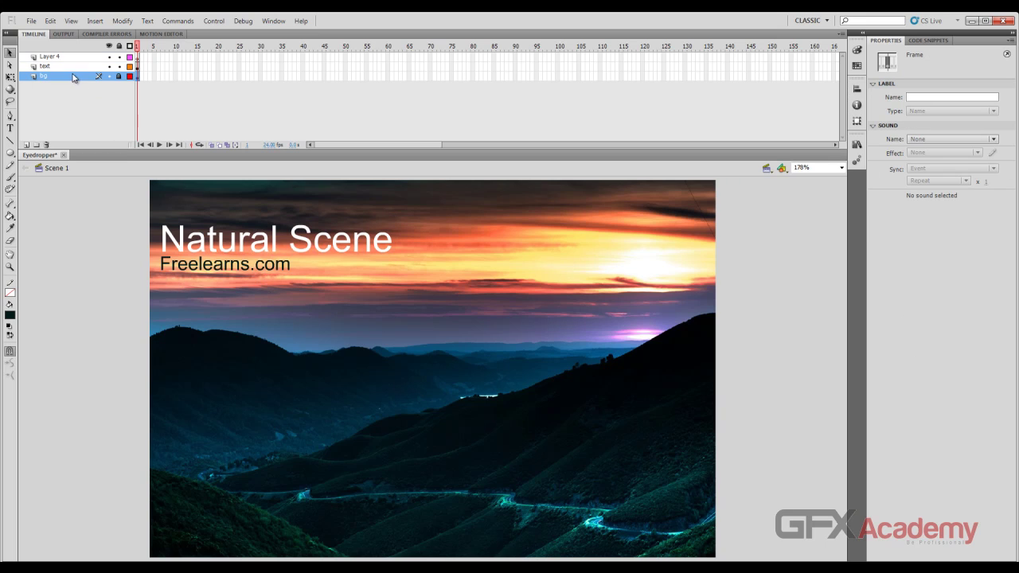
left_click(26, 146)
left_click(10, 152)
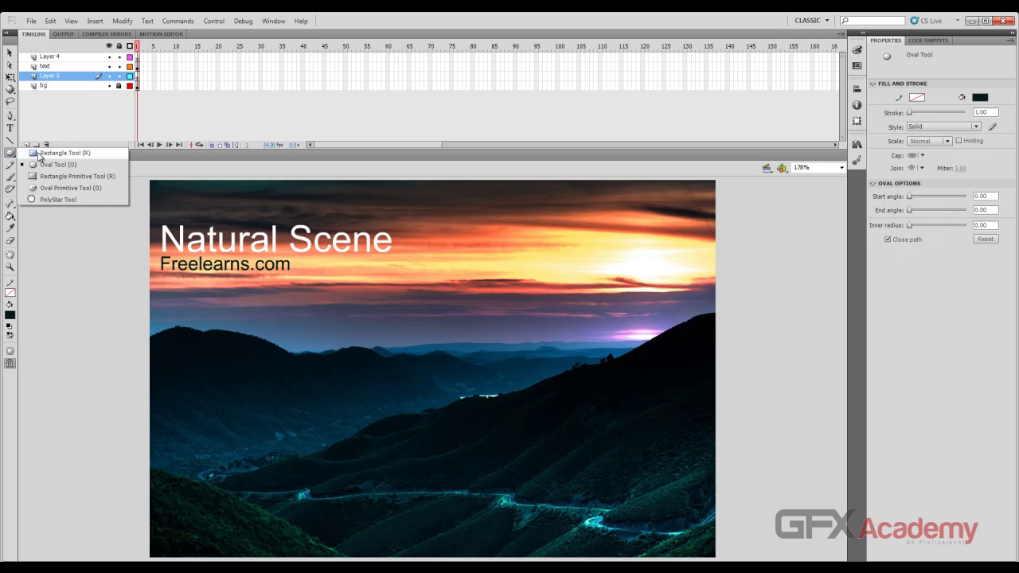
left_click(38, 155)
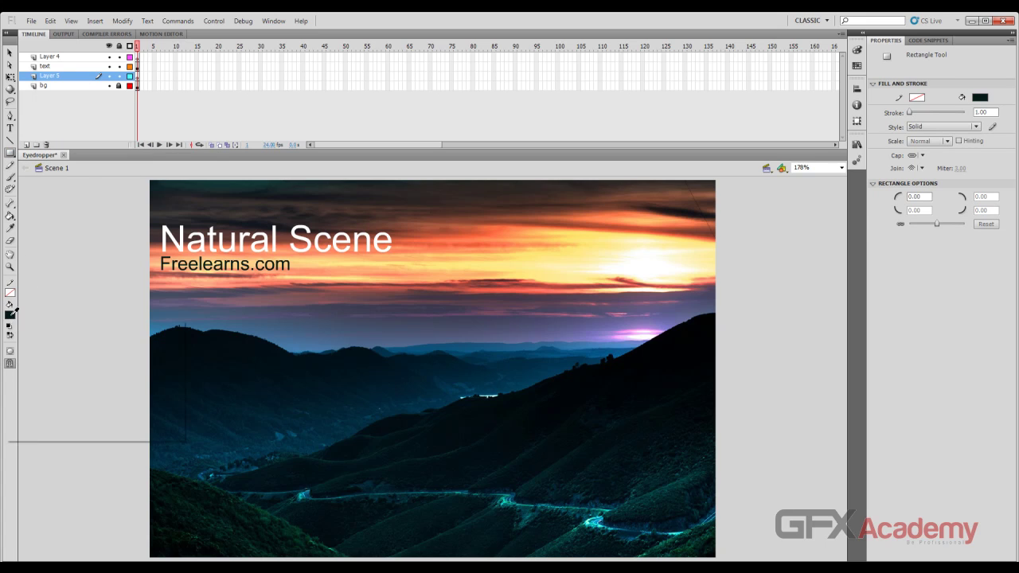
left_click(11, 315)
left_click(22, 332)
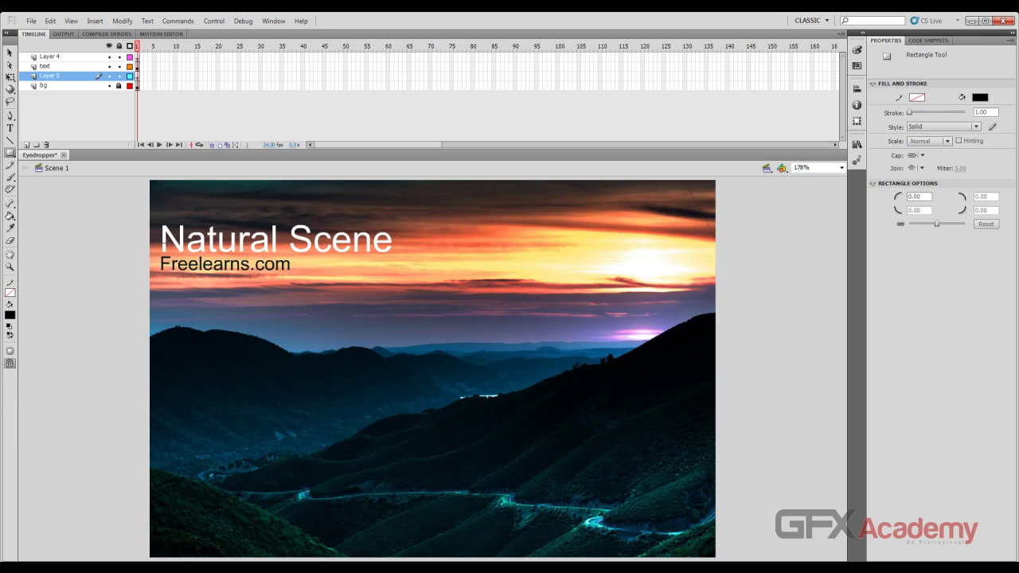
left_click_drag(147, 177, 394, 561)
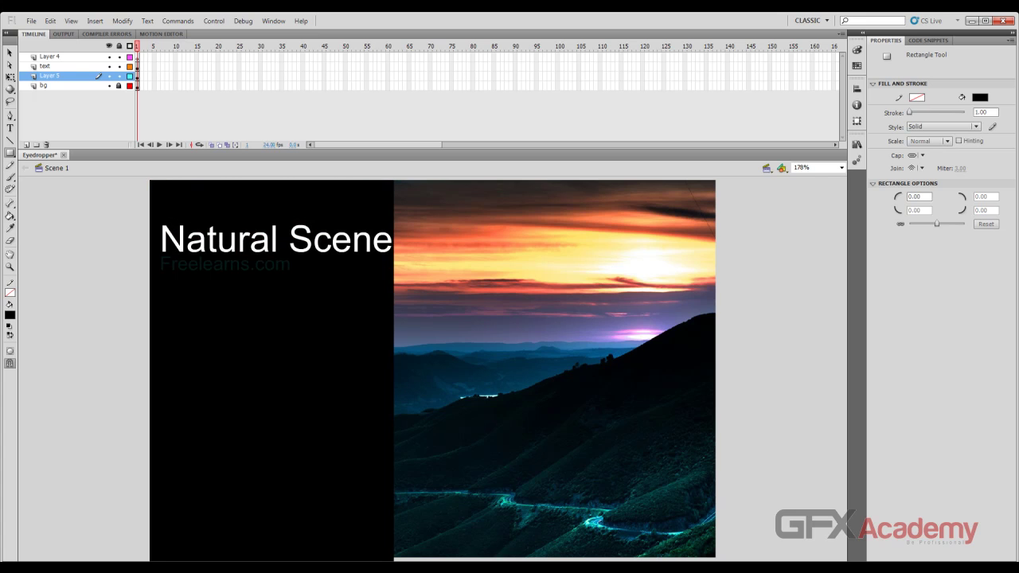
Lower the black rectangle's fill alpha to about 26%.
left_click(10, 52)
left_click(250, 356)
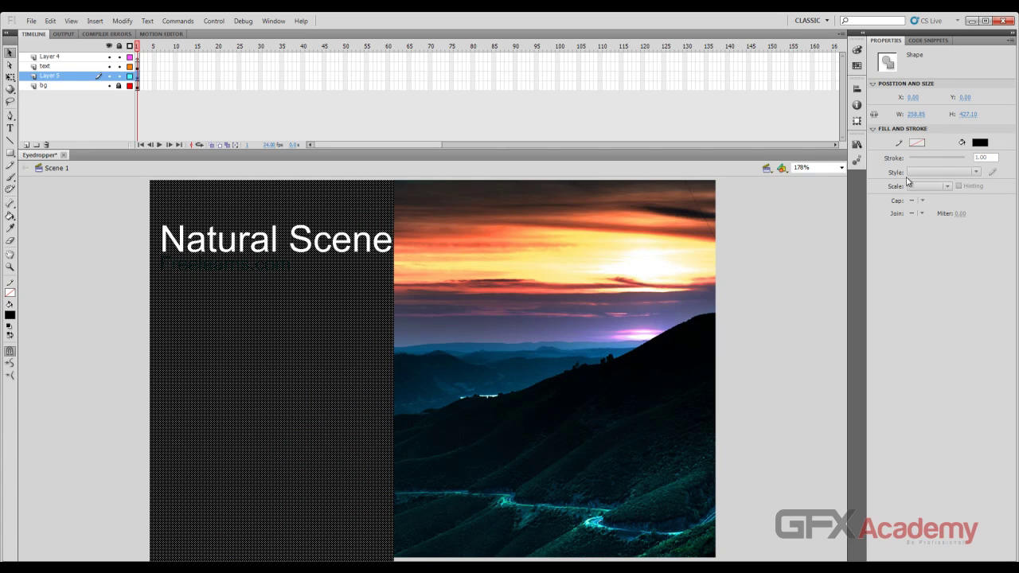
left_click(982, 142)
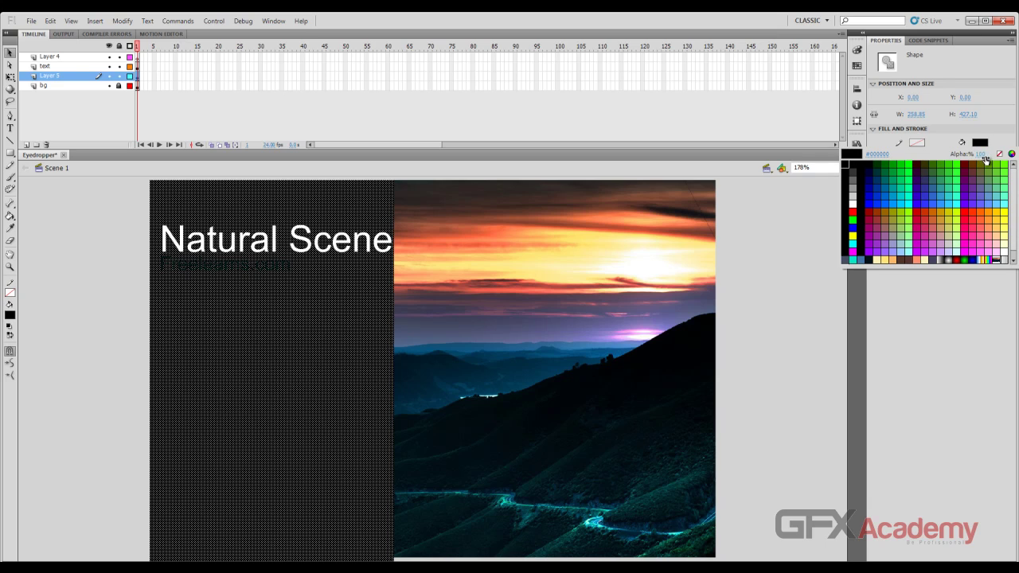
left_click_drag(985, 157, 945, 155)
left_click(764, 234)
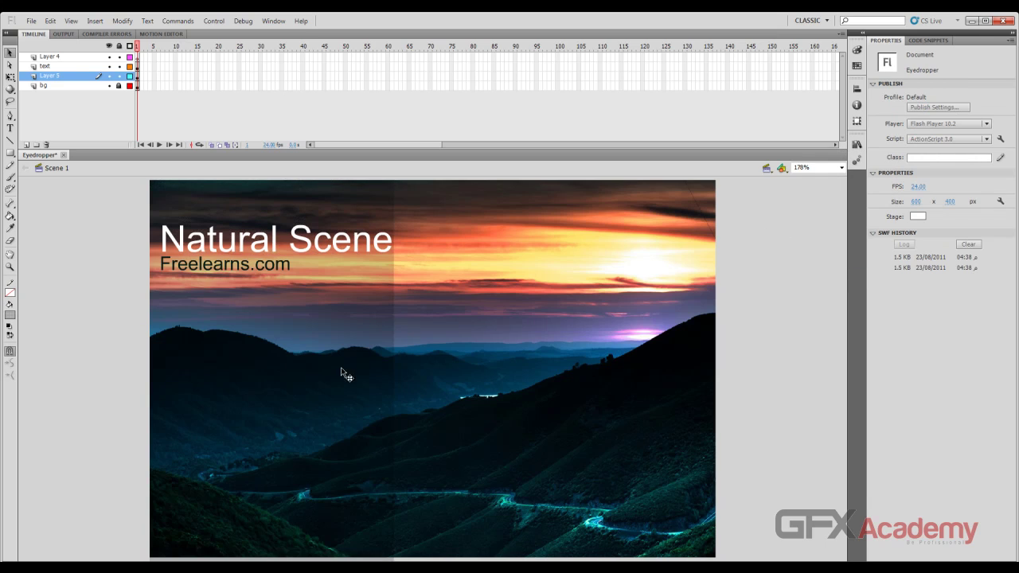
left_click(371, 316)
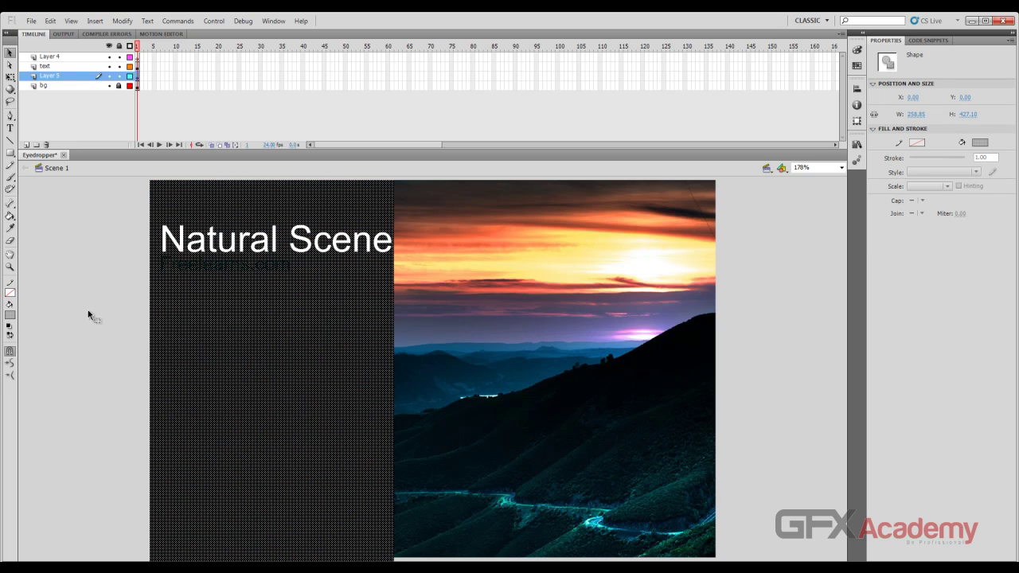
left_click(86, 313)
left_click(297, 303)
left_click(980, 143)
left_click_drag(973, 156, 986, 157)
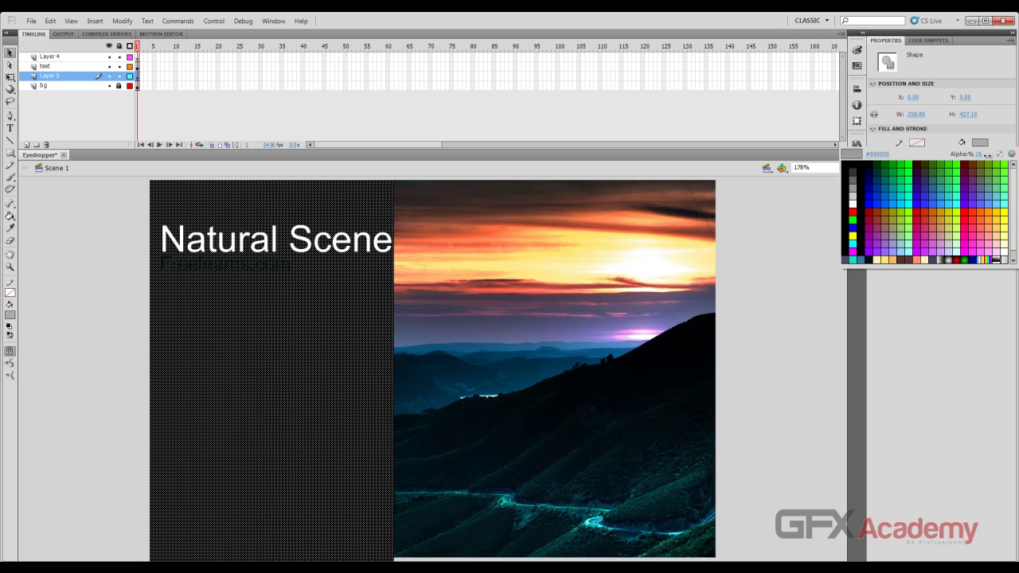
key("Return")
left_click(50, 376)
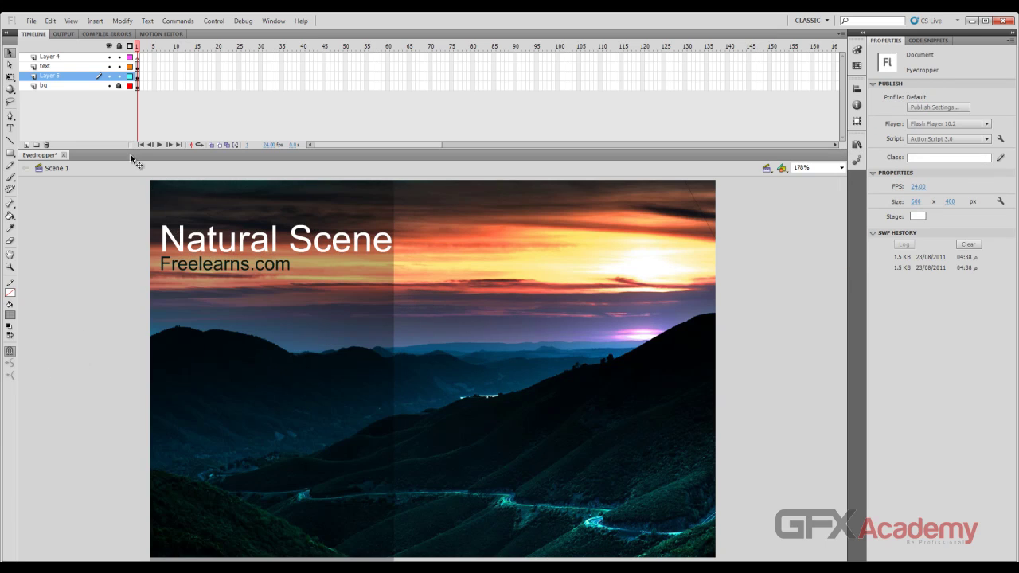
Start a 20 pt text box on the text layer below Freelearns.com, coloured with a reddish tone sampled from the sunset clouds.
left_click(70, 56)
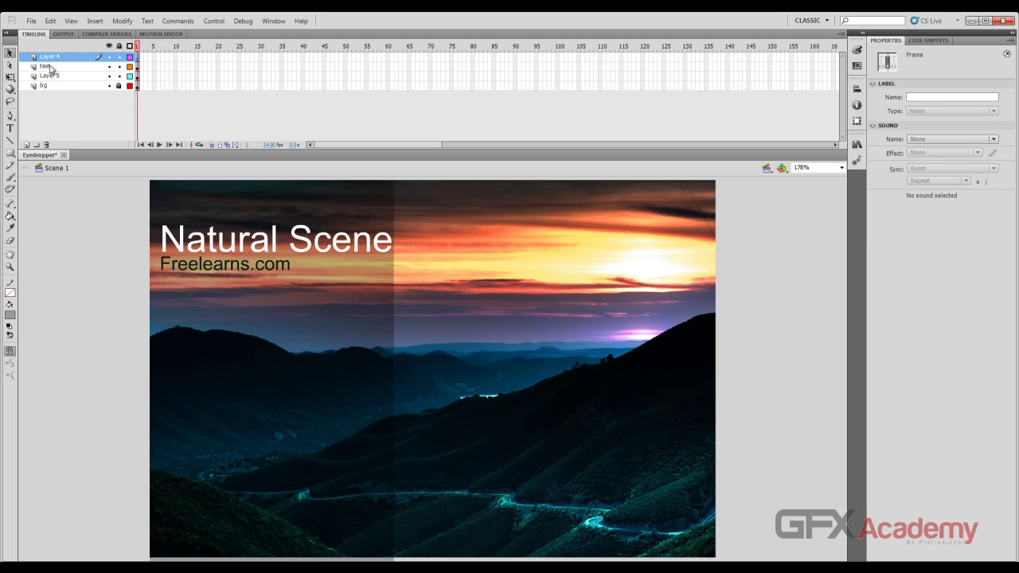
left_click(10, 127)
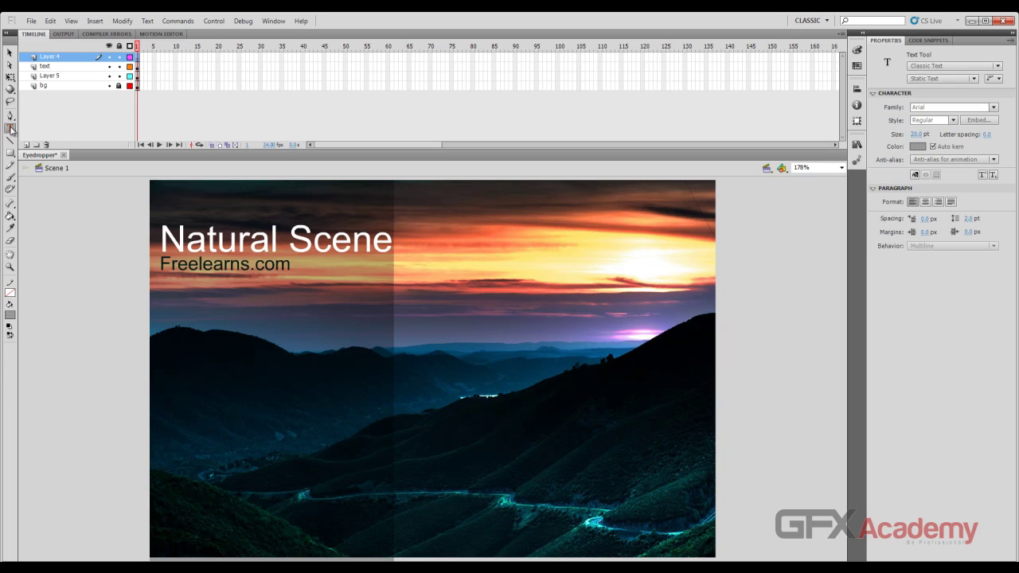
left_click(71, 66)
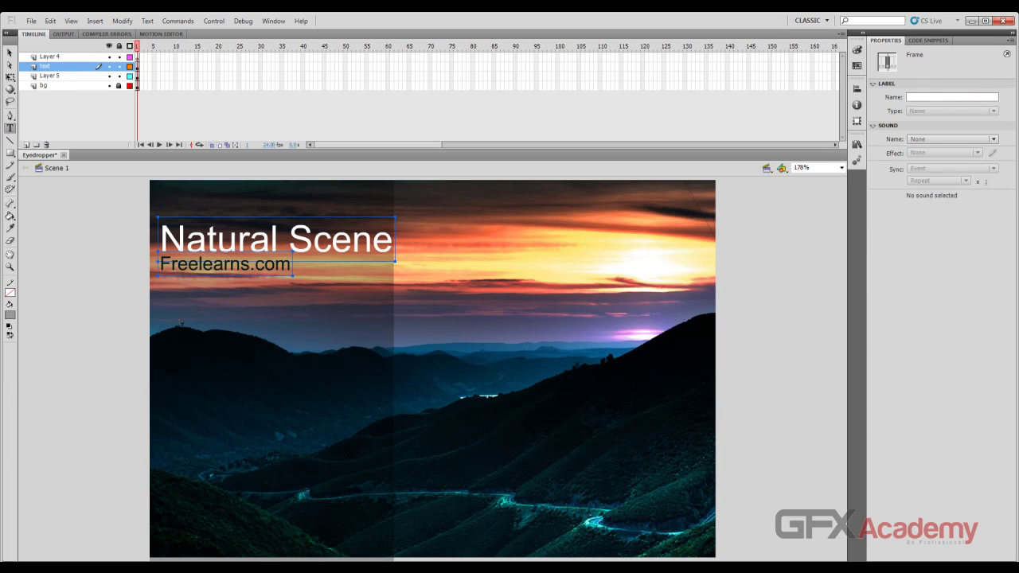
left_click(179, 312)
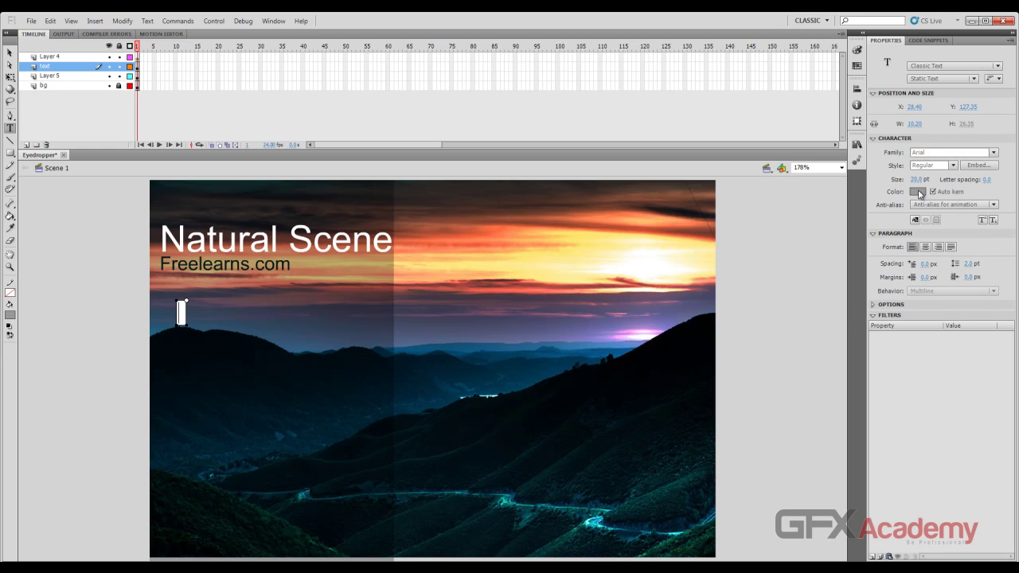
left_click(918, 192)
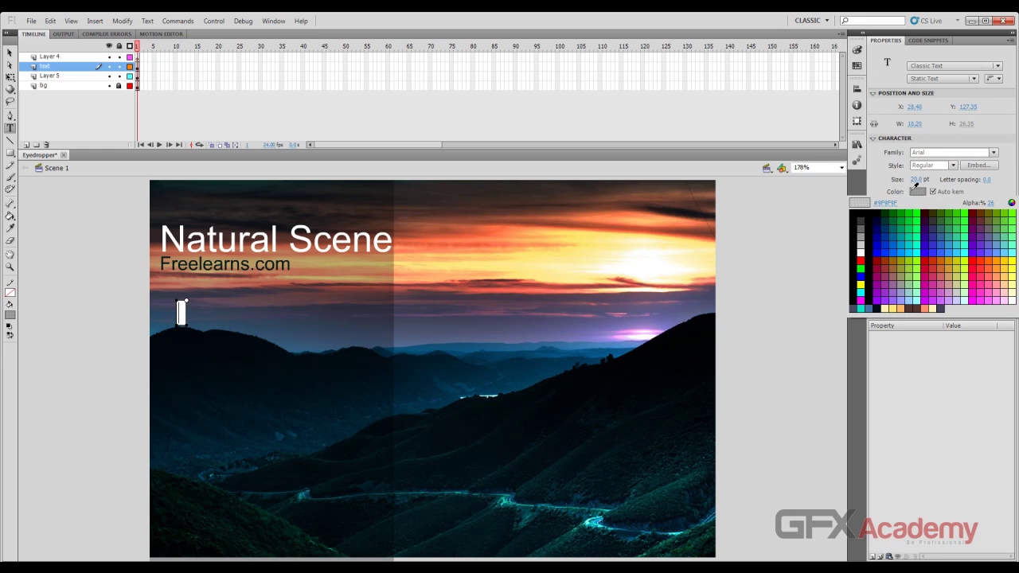
left_click(494, 288)
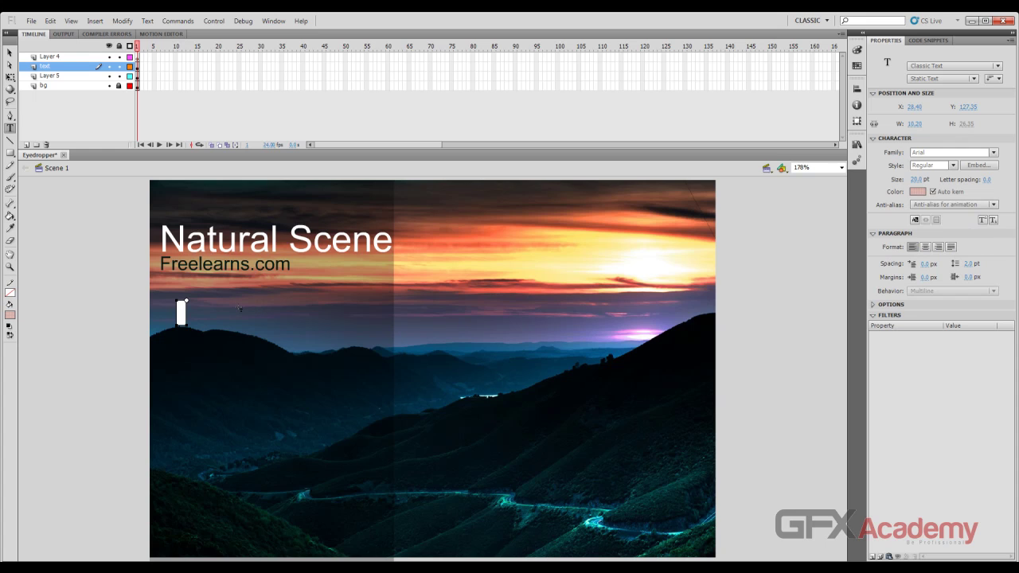
Write "Flash CS5.5 Professional Course" in the text box and move it to about X 8.7, Y 101.75, flush with the texts above.
type("Flash")
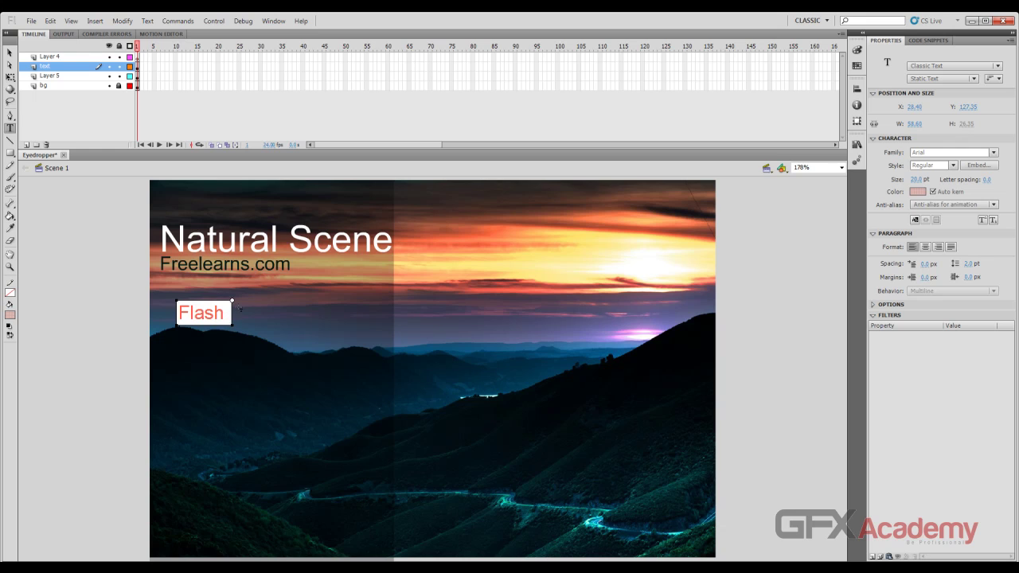
type(" CS")
type("5.5")
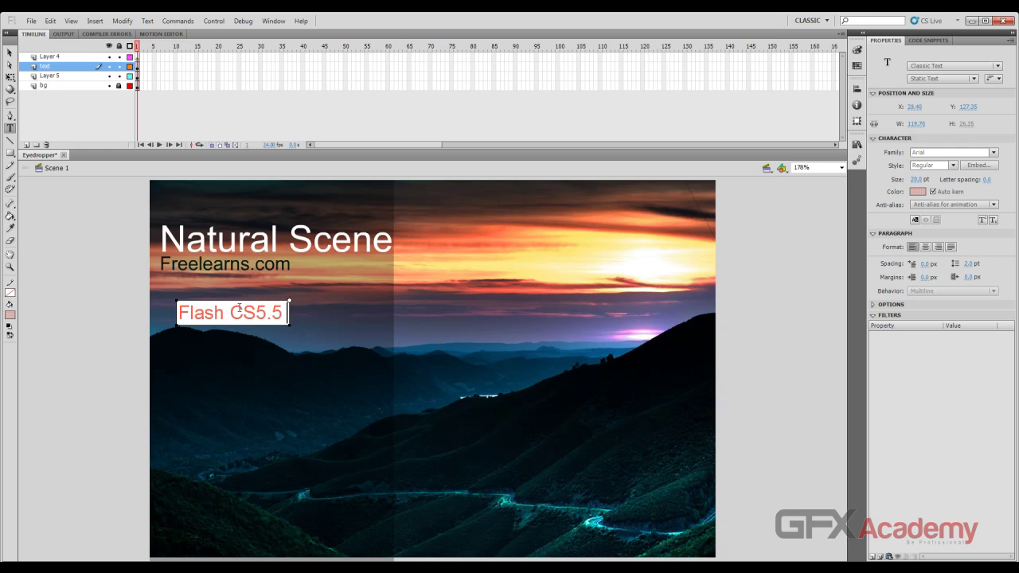
type(" Prof")
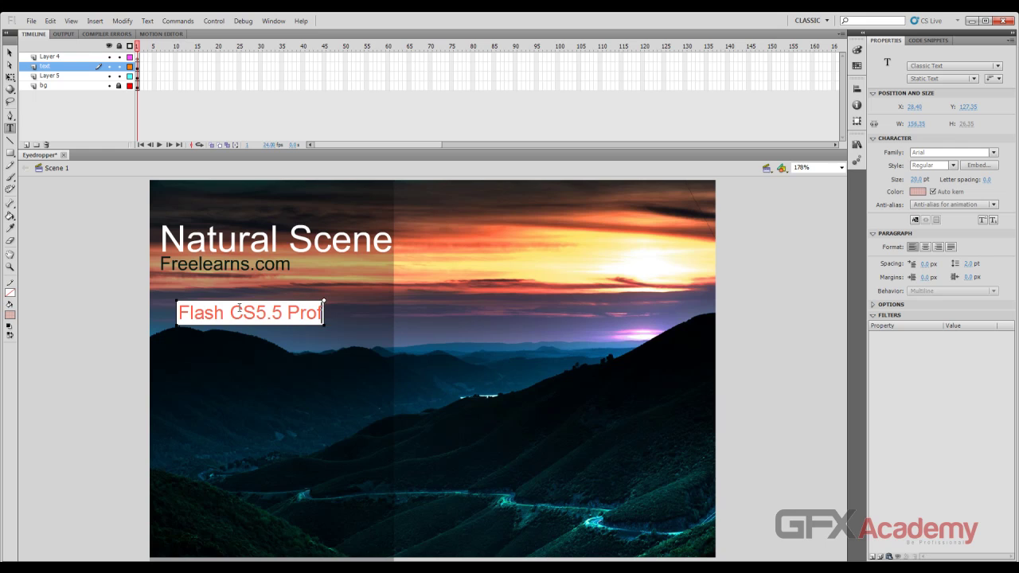
type("essio")
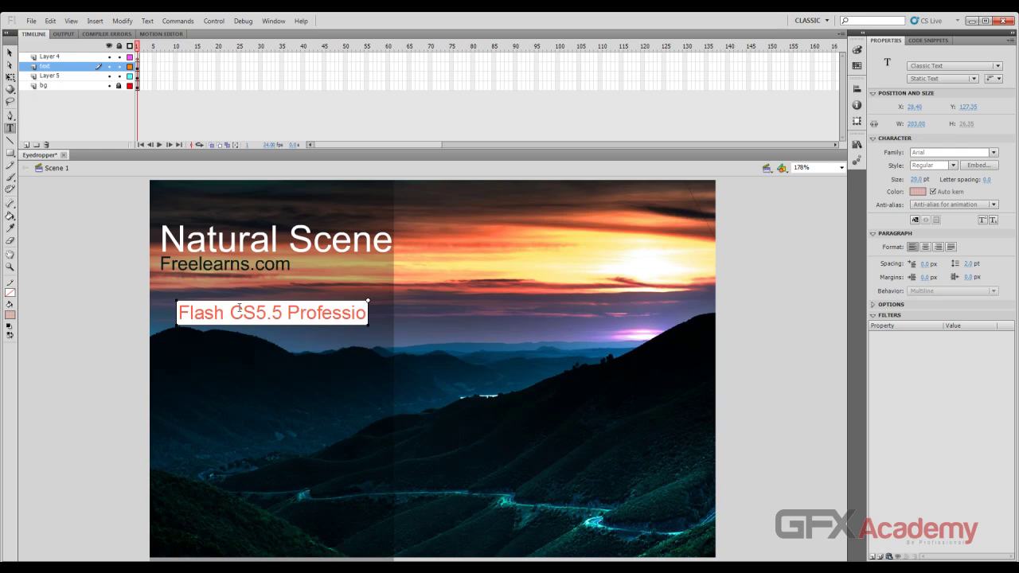
type("nal")
type(" Co")
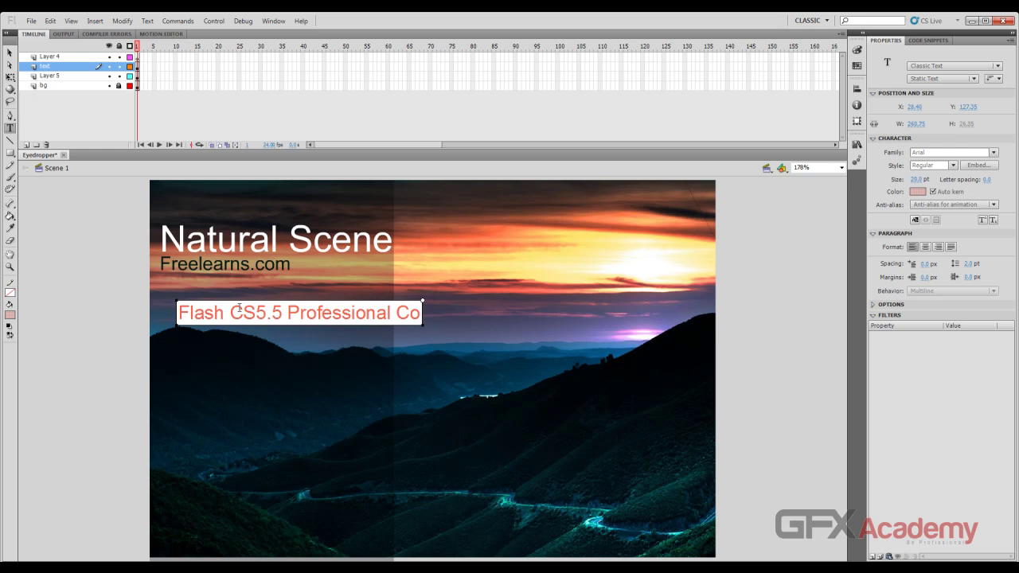
type("urse")
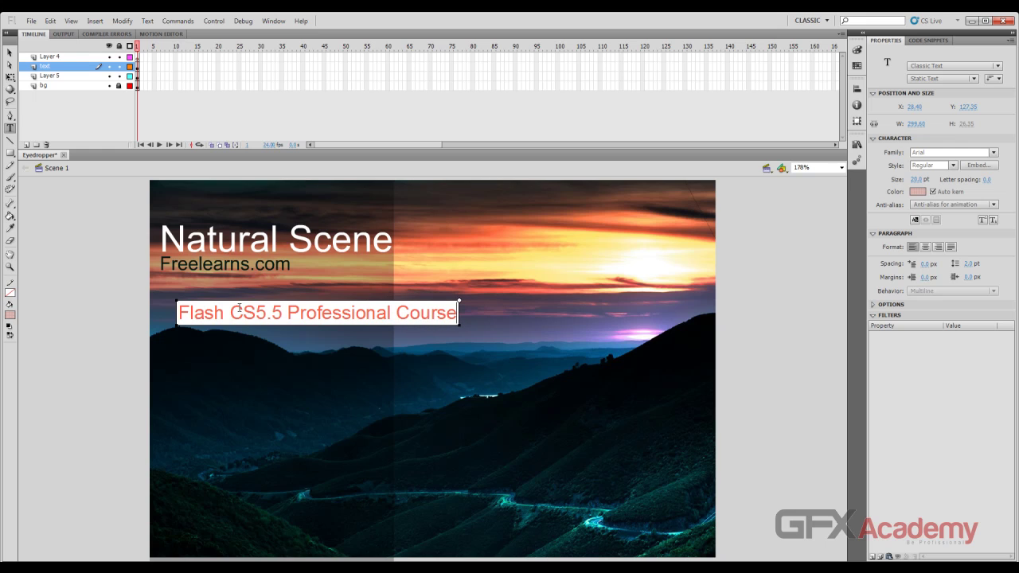
left_click(9, 52)
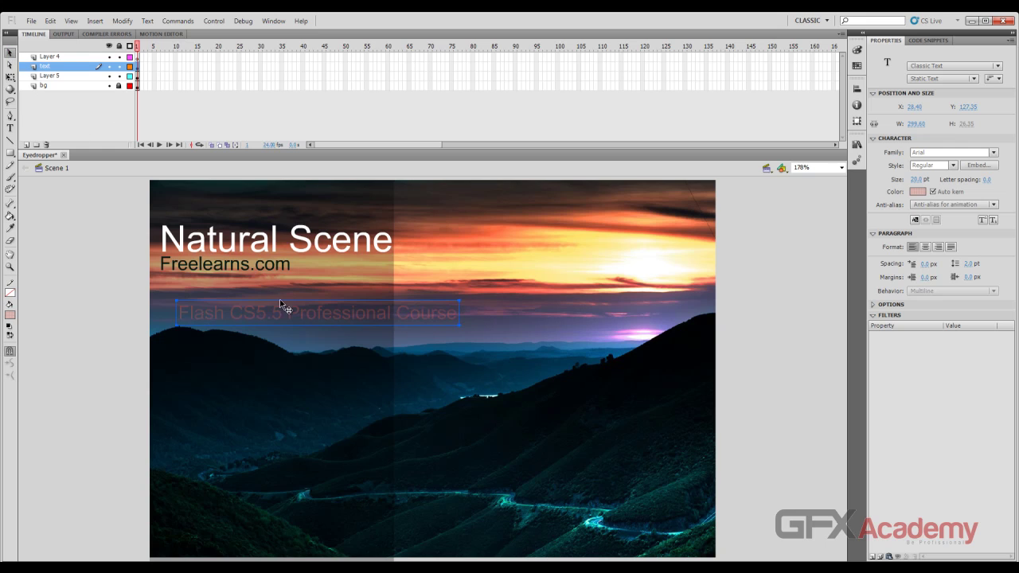
left_click_drag(278, 315, 259, 293)
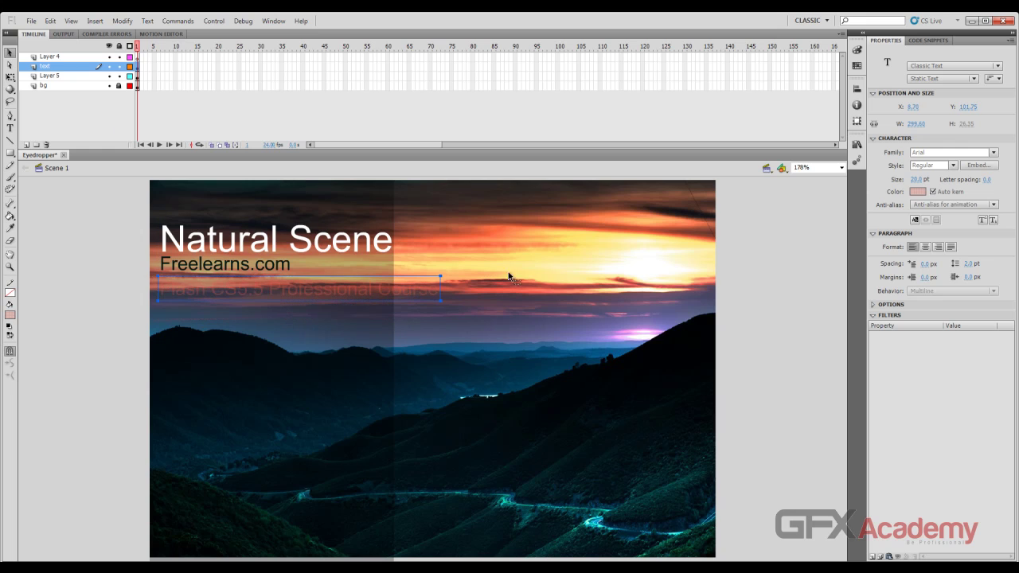
Recolour the Flash CS5.5 Professional Course text with the near-white #FFFEFC sampled from the sun's glow and set its alpha to 100%.
left_click(918, 193)
left_click(673, 263)
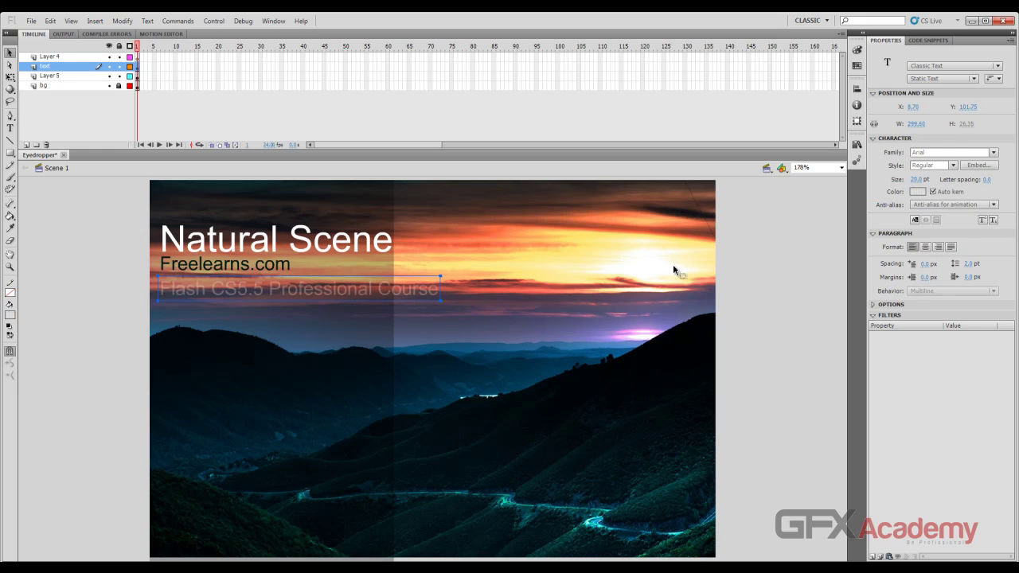
left_click(920, 193)
left_click(996, 203)
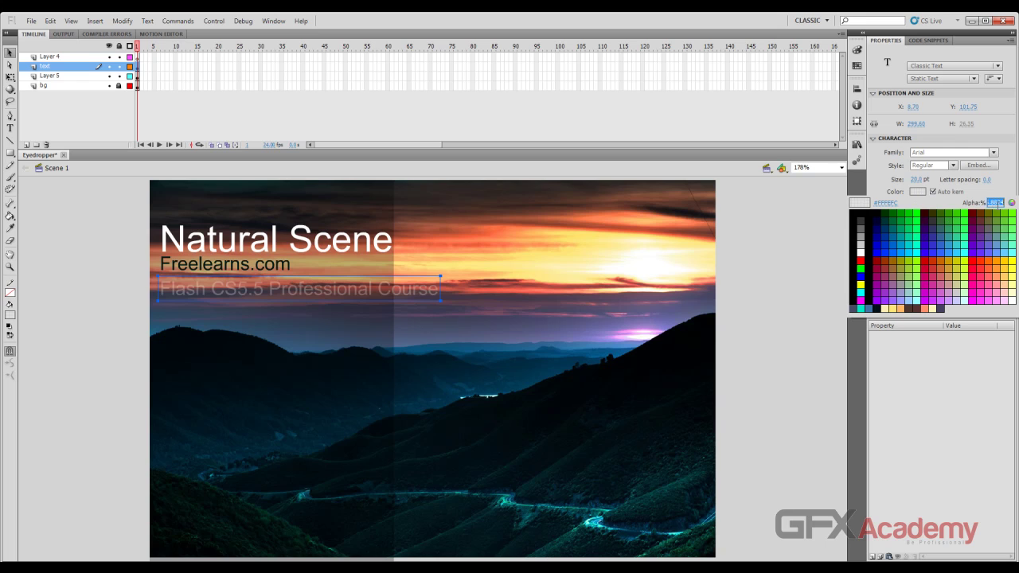
type("100")
key("Return")
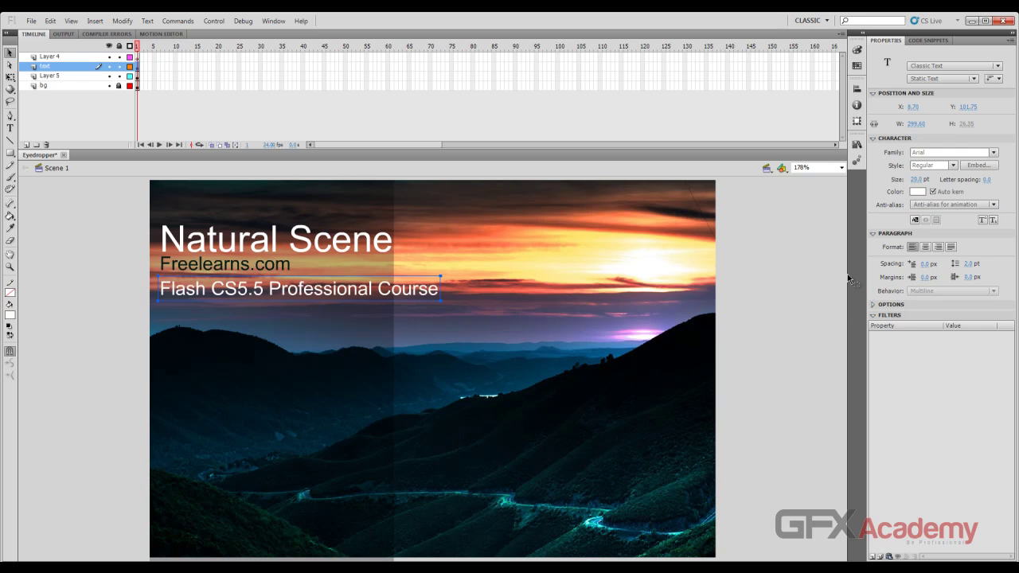
Recolour the Flash CS5.5 Professional Course text with the light orange sampled from the sky above the sun.
left_click(917, 192)
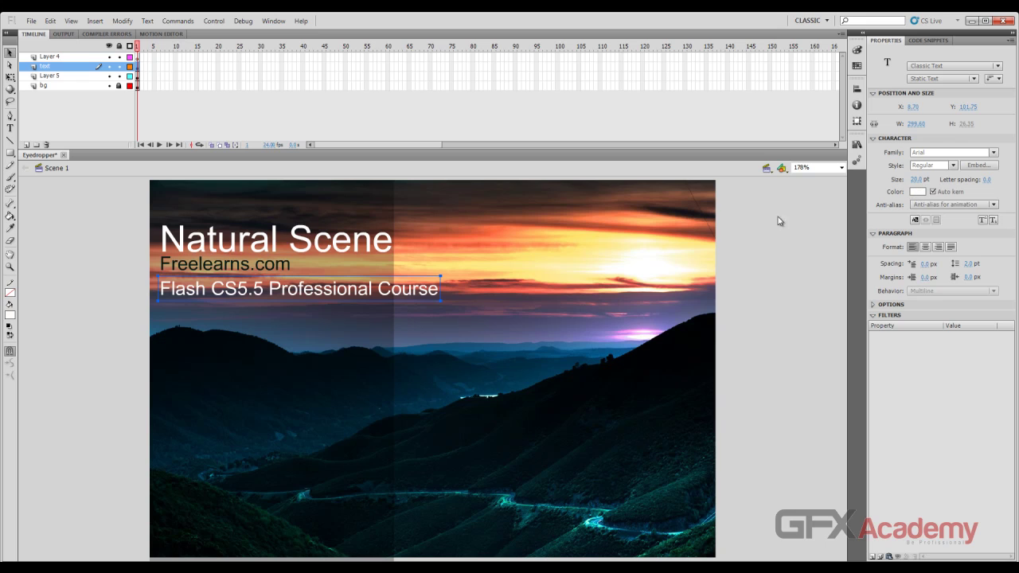
left_click(642, 226)
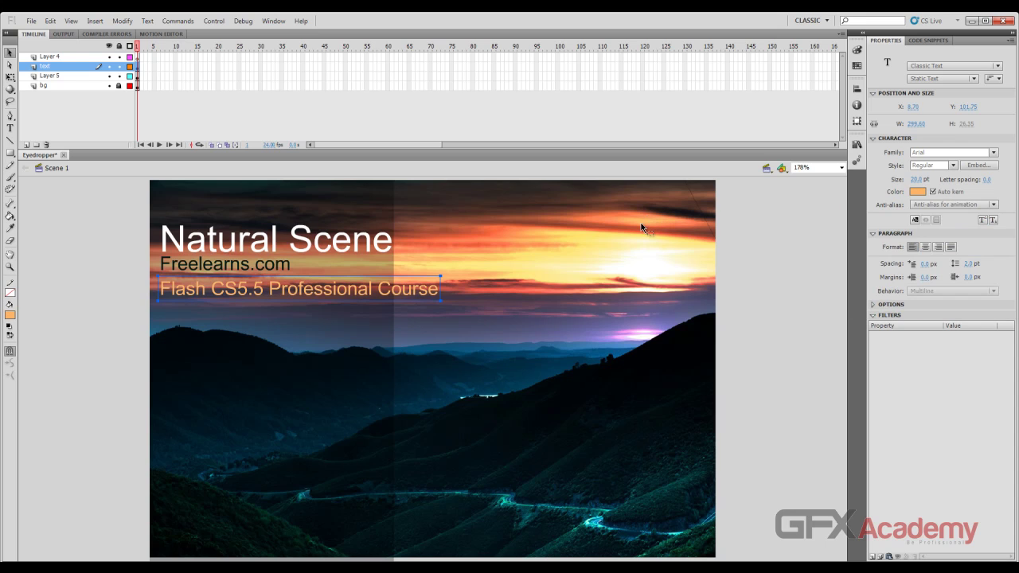
Lock Layer 5, which holds the translucent dark panel.
left_click(60, 291)
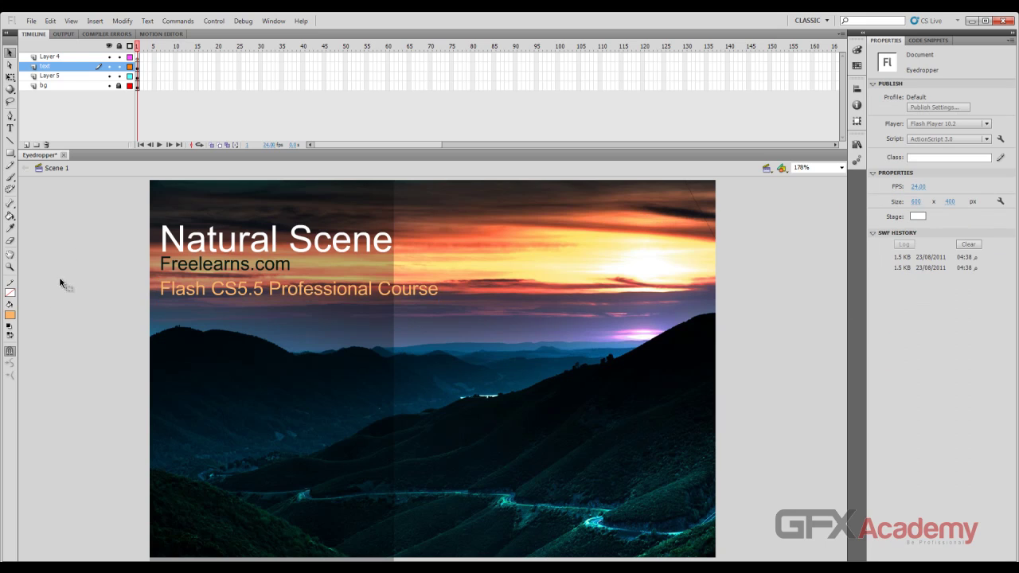
left_click(354, 367)
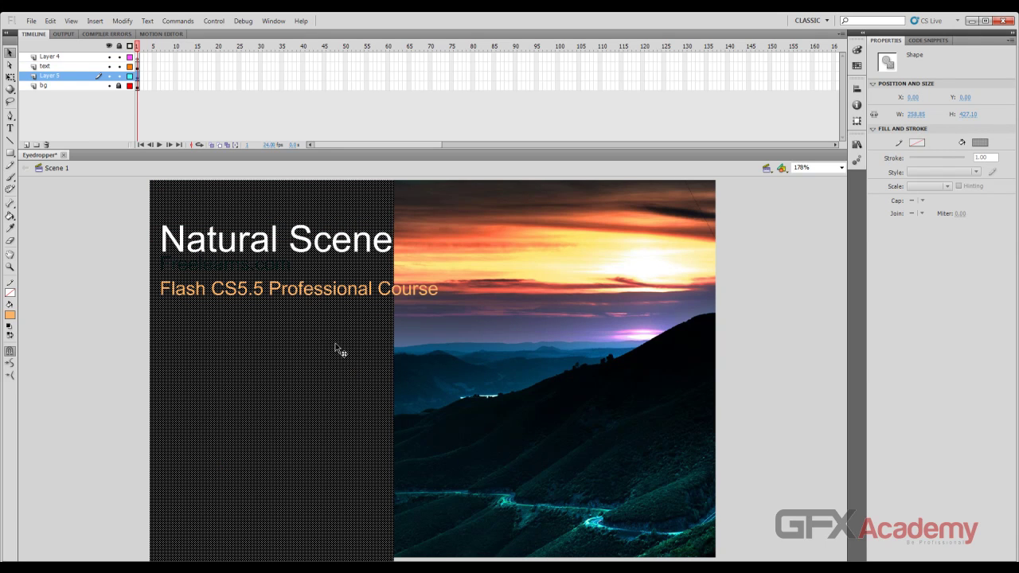
left_click(309, 295)
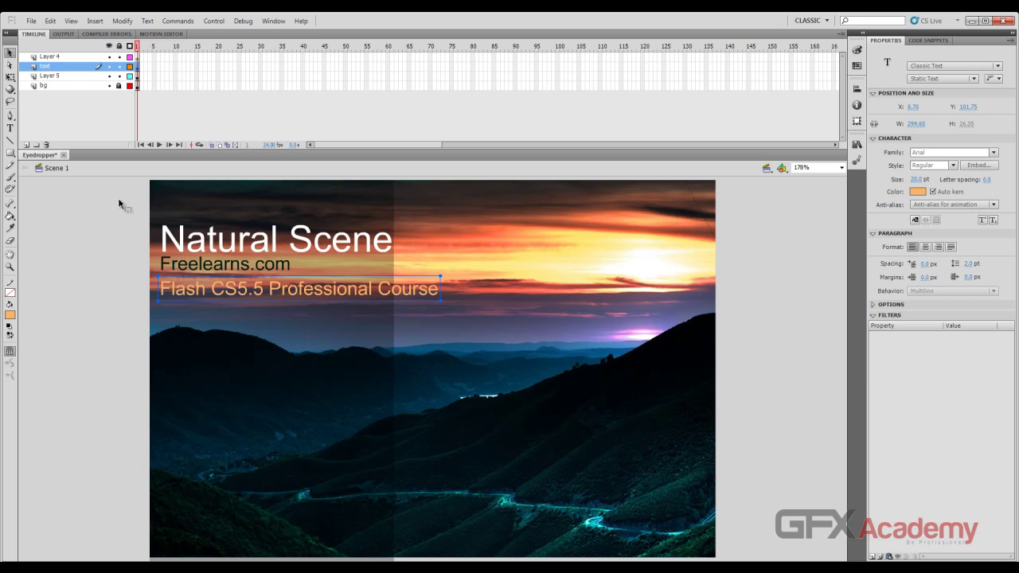
left_click(118, 75)
Move the three texts together horizontally to X 2.65, close to the picture's left edge.
left_click_drag(123, 209, 229, 315)
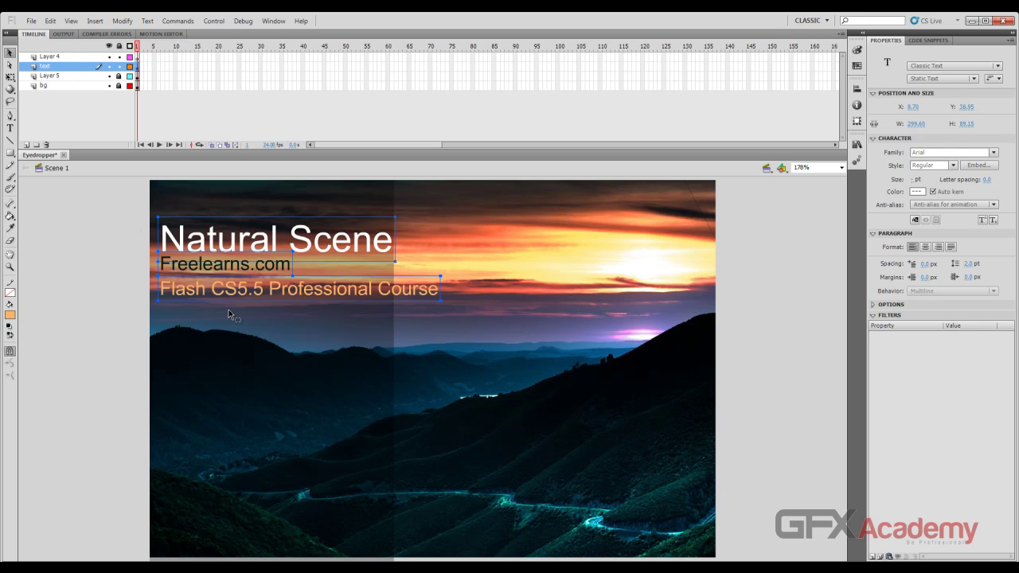
key("Left")
key("Left")
key("Left")
key("Left")
key("Left")
key("Left")
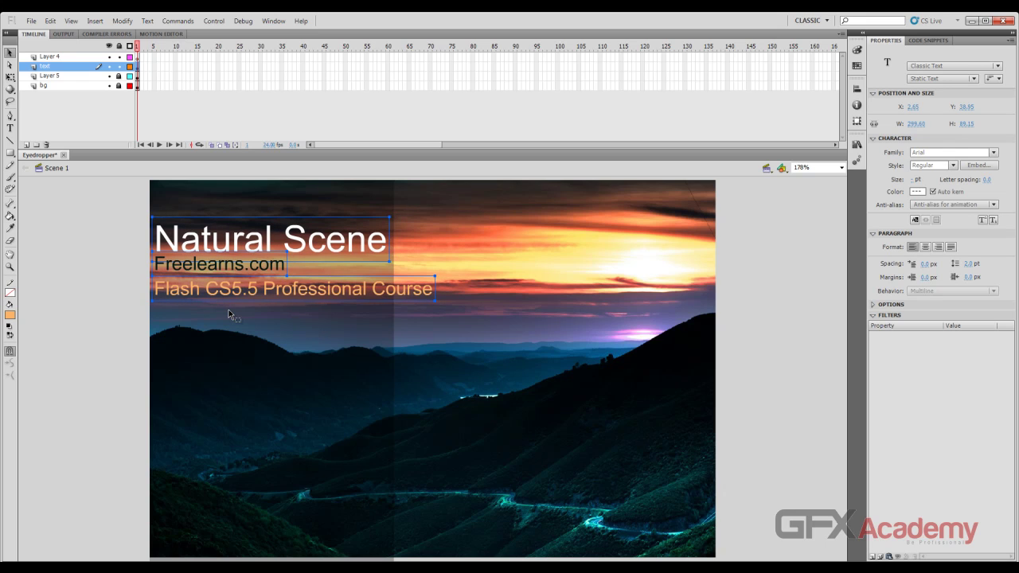
left_click(142, 269)
Reduce the Flash CS5.5 Professional Course text to 17 pt so it fits within the dark panel.
left_click(338, 290)
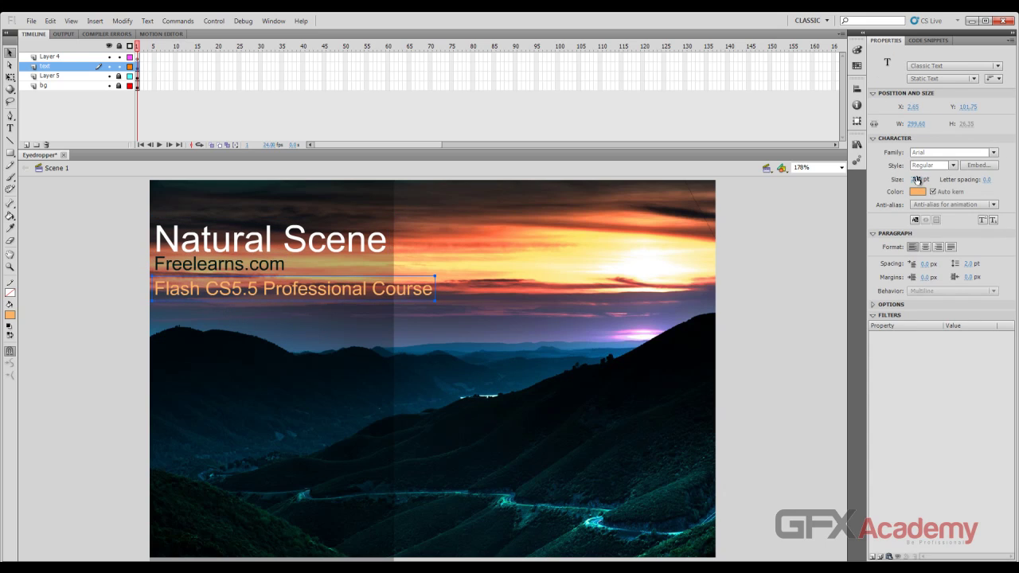
left_click_drag(915, 180, 914, 182)
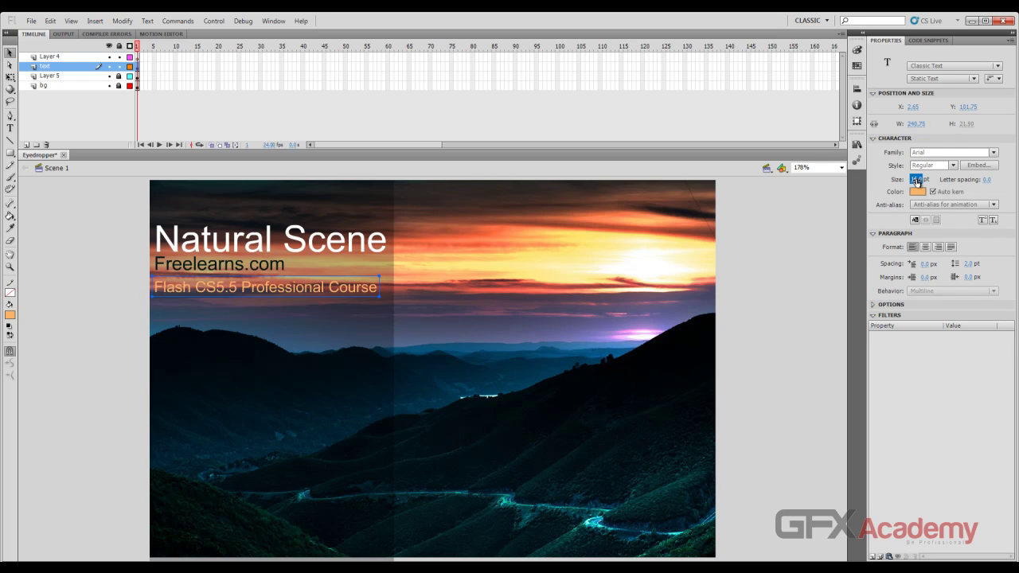
left_click(915, 180)
key("Return")
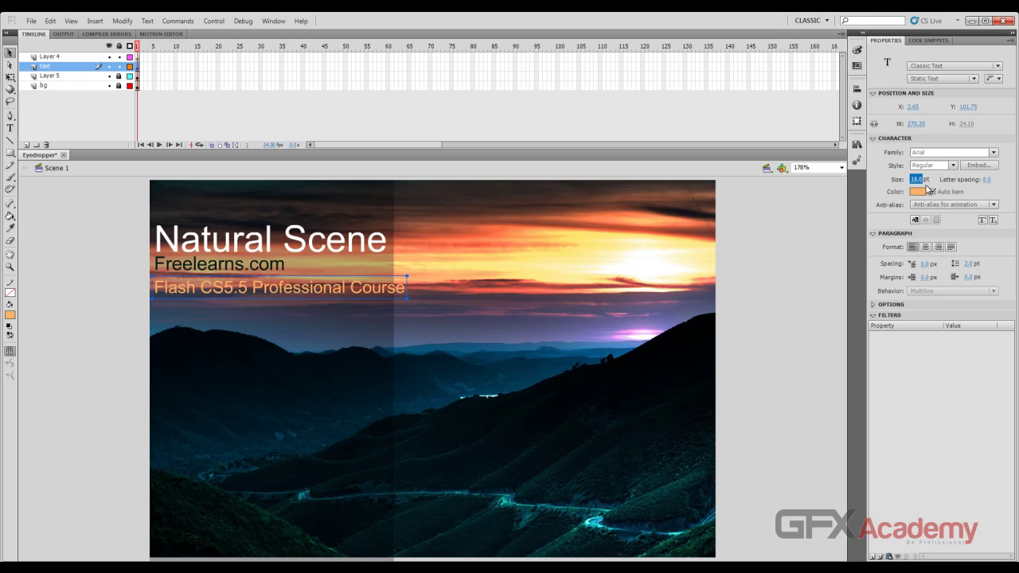
left_click(917, 179)
type("17")
key("Return")
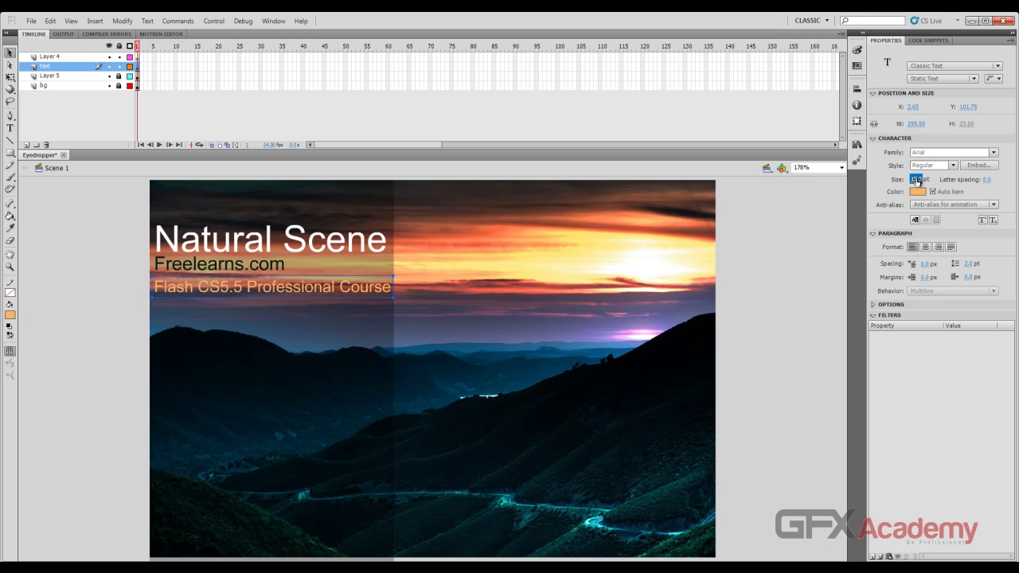
Add a drop shadow with a distance of 2 px to the Flash CS5.5 Professional Course text.
left_click(250, 289)
left_click(872, 557)
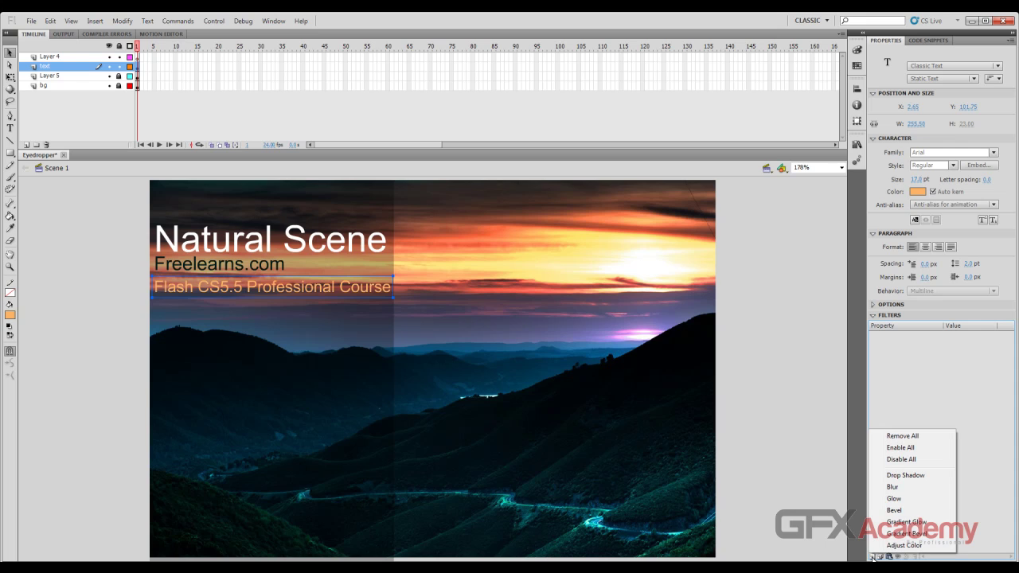
left_click(912, 476)
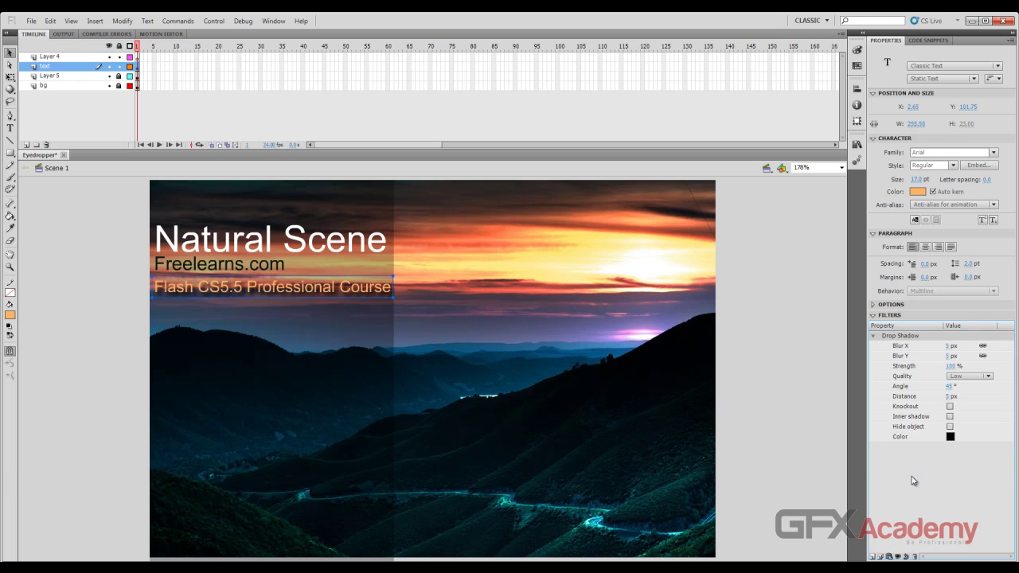
left_click(947, 395)
type("2")
key("Return")
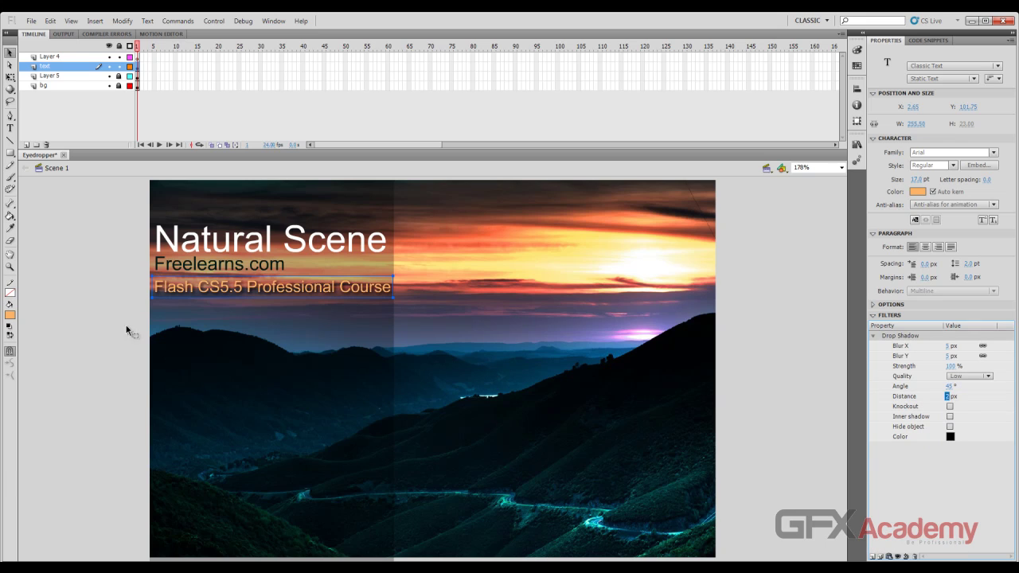
left_click(91, 285)
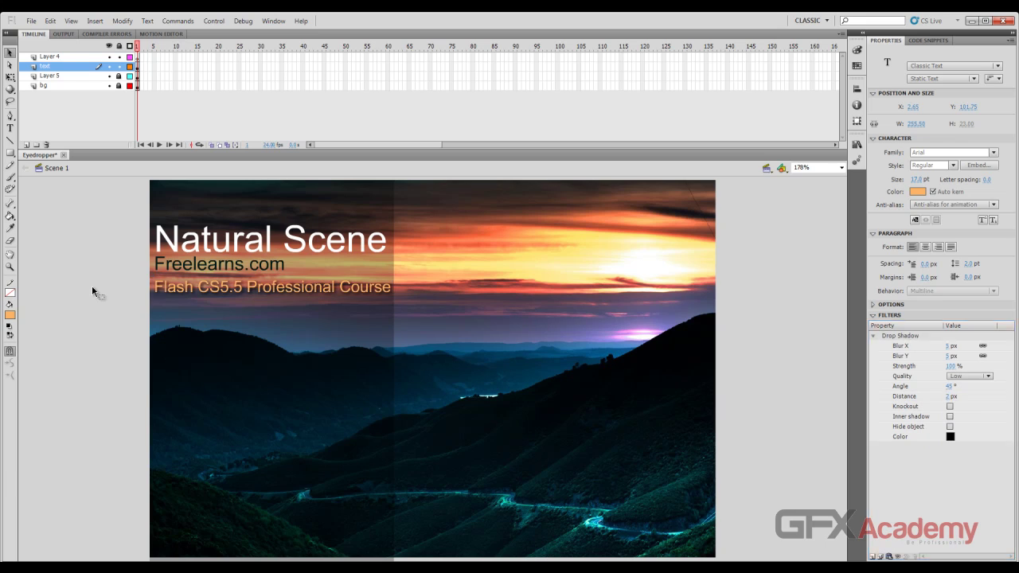
Move the Freelearns.com and Flash CS5.5 Professional Course texts down together to Y 86.40.
left_click(184, 263)
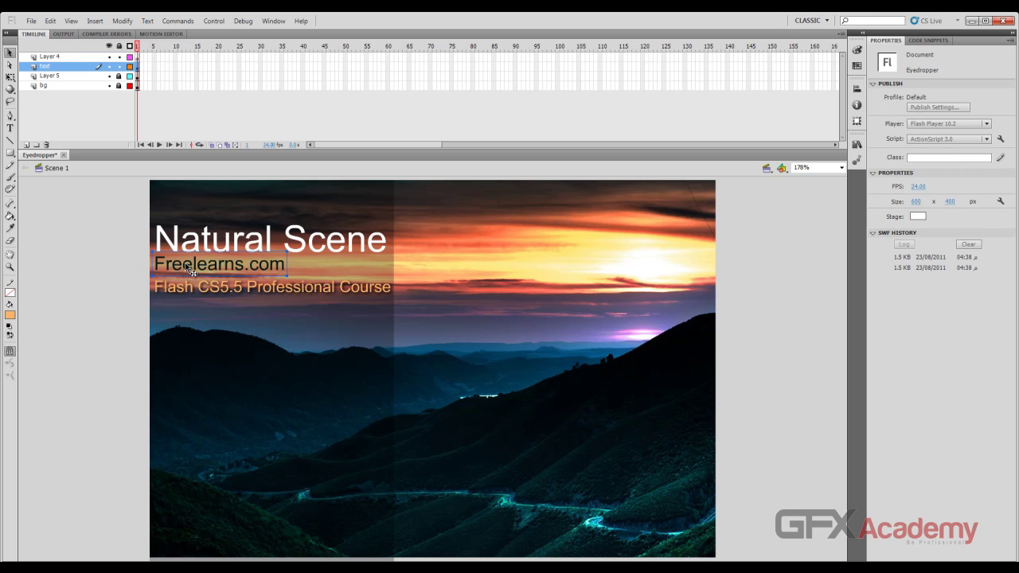
left_click(220, 291, "shift")
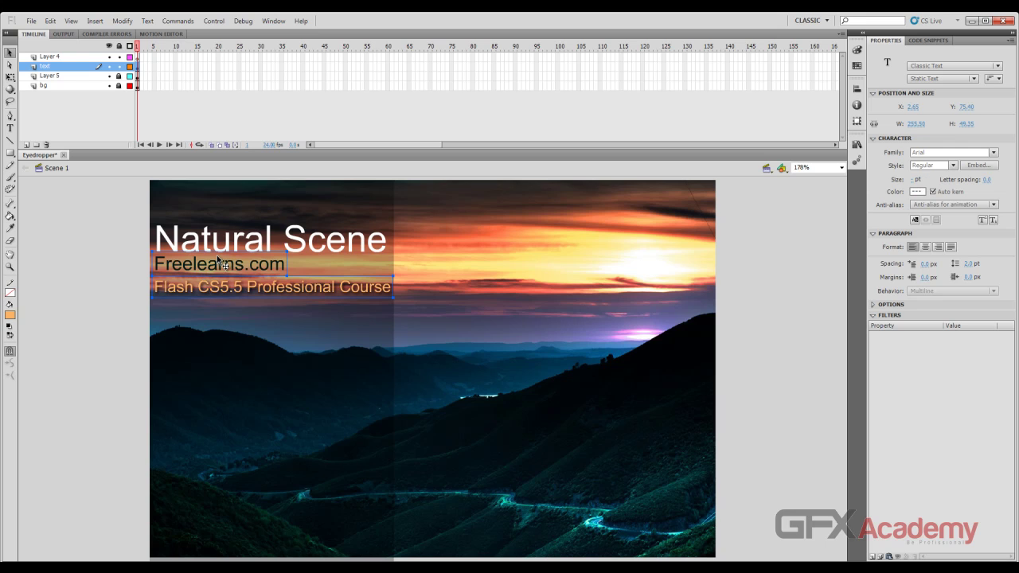
key("Down")
key("Down")
key("Down")
key("Down")
key("Down")
key("Down")
key("Down")
key("Down")
key("Down")
key("Down")
key("Down")
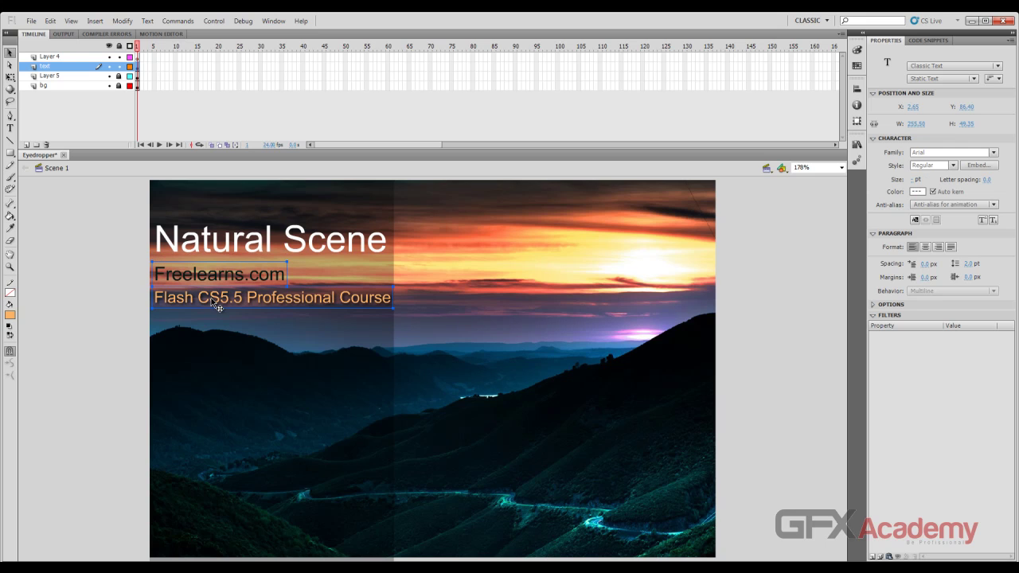
left_click(123, 297)
Move the Flash CS5.5 Professional Course text further down on its own to Y 123.75.
left_click(201, 301)
key("Down")
key("Down")
key("Down")
key("Down")
key("Down")
key("Down")
key("Down")
key("Down")
key("Down")
key("Down")
key("Down")
key("Down")
key("Down")
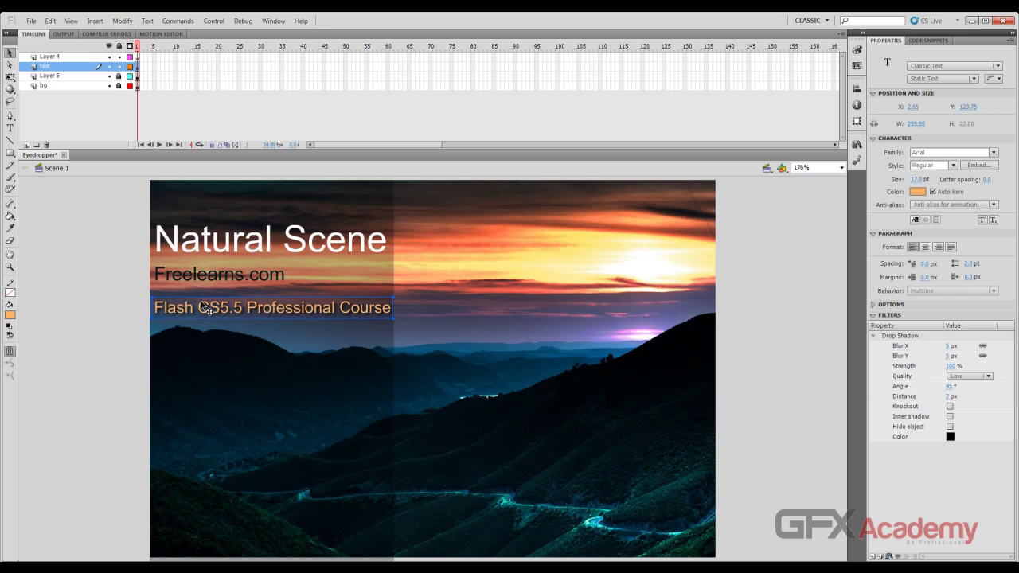
Space the three texts evenly in the vertical direction and save the document with auto-recovery enabled.
left_click_drag(110, 212, 208, 357)
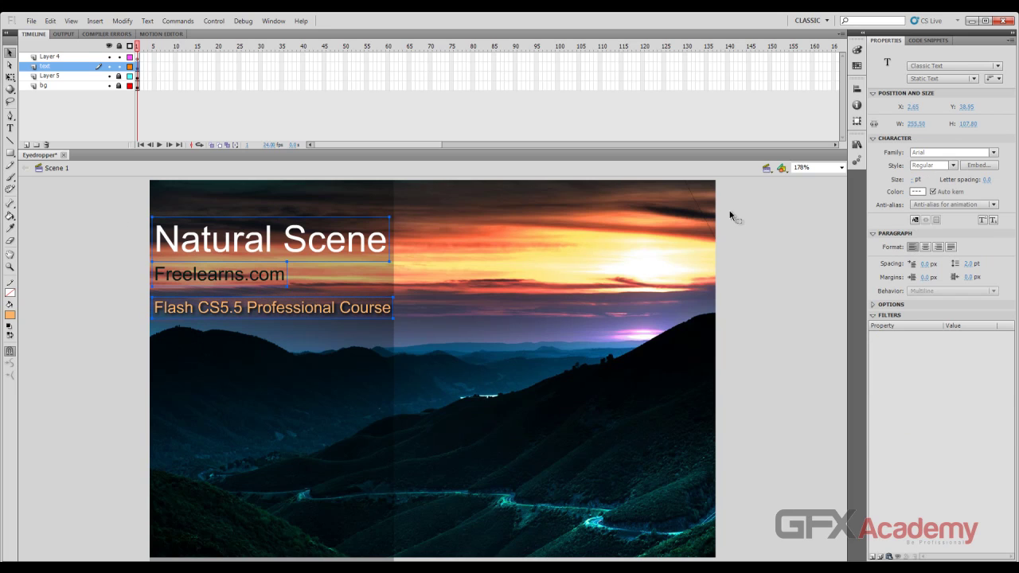
left_click(856, 88)
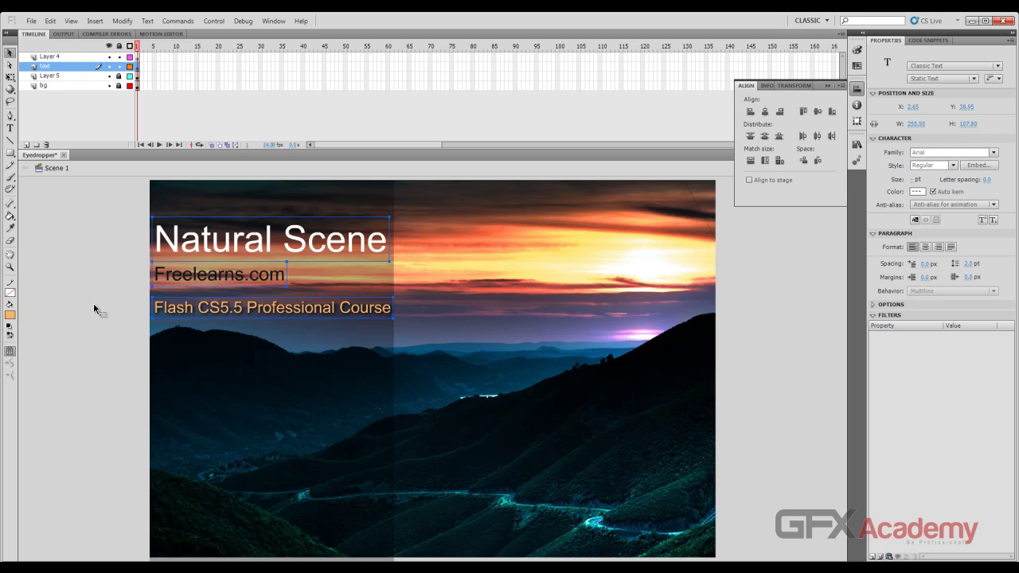
left_click(818, 166)
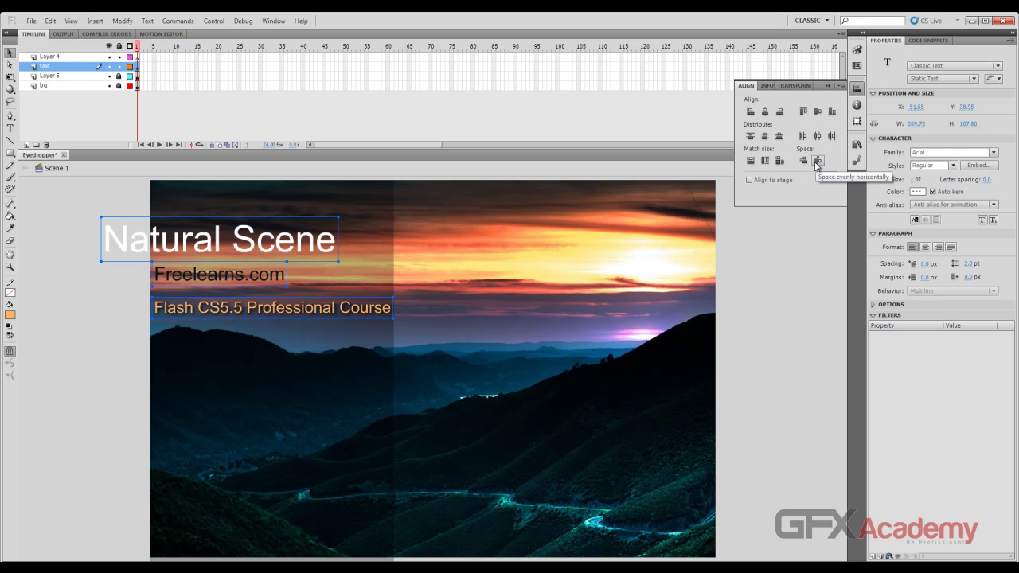
key("ctrl+z")
left_click(804, 162)
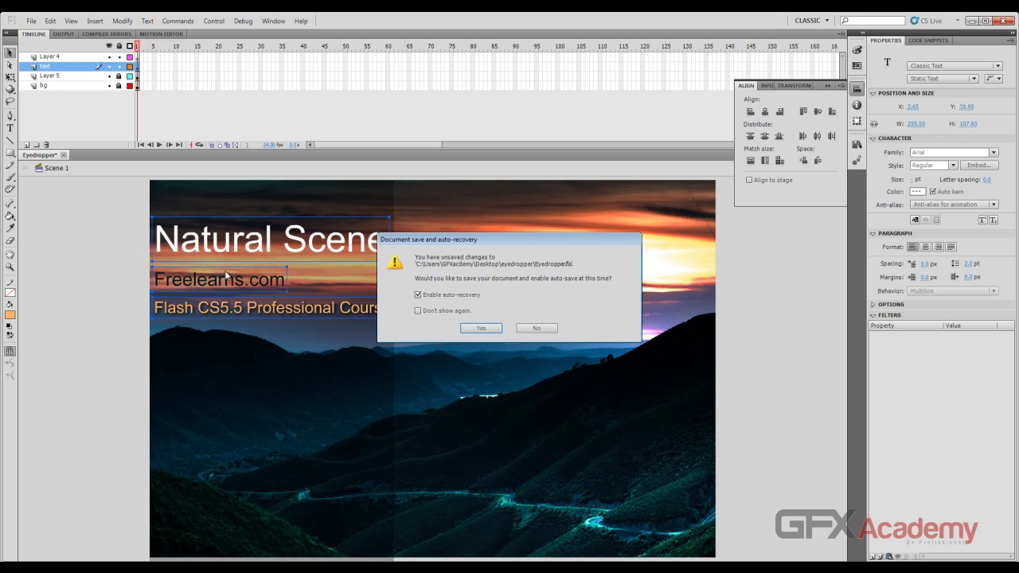
left_click(480, 330)
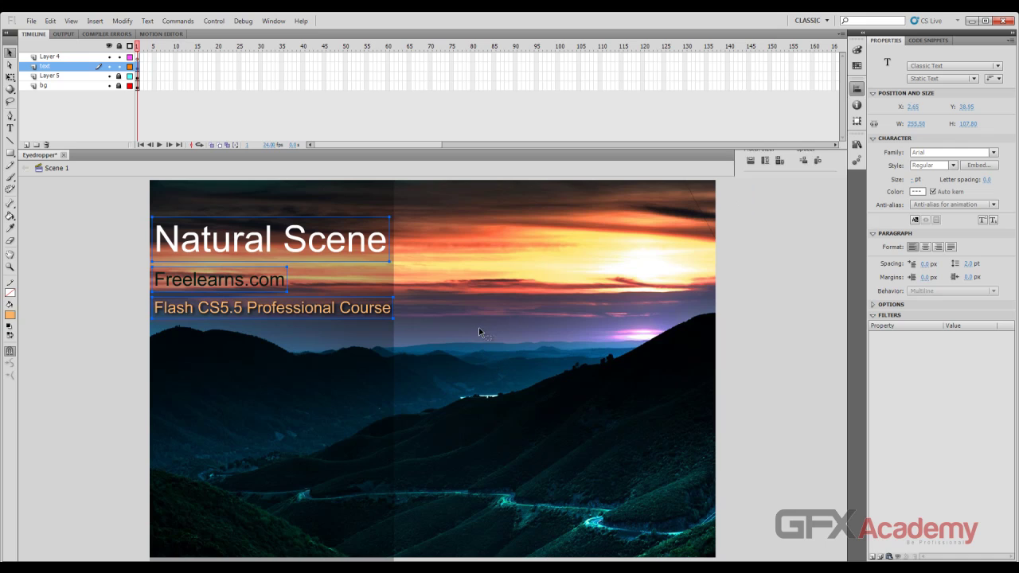
left_click(95, 282)
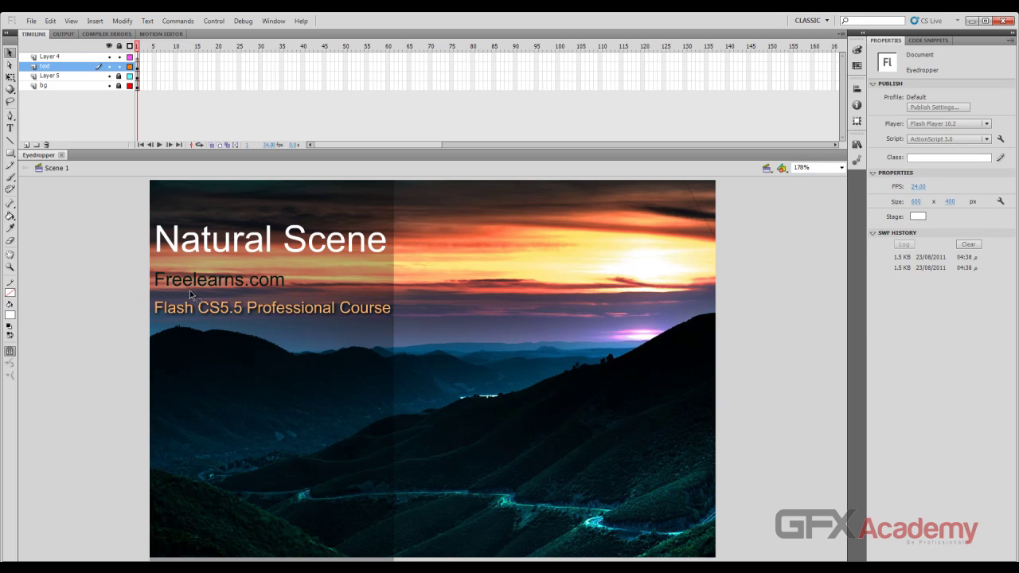
Move the Freelearns.com text up to Y 77.15, directly beneath the Natural Scene title.
left_click(213, 288)
key("Up")
key("Up")
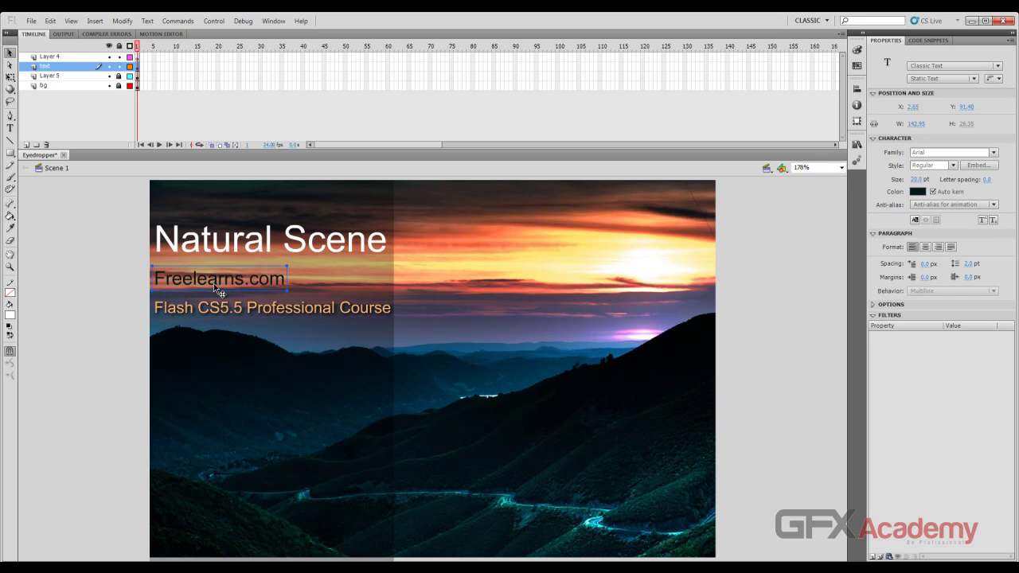
key("Up")
key("Up")
key("Up")
key("Up")
key("Up")
key("Up")
key("Up")
key("Up")
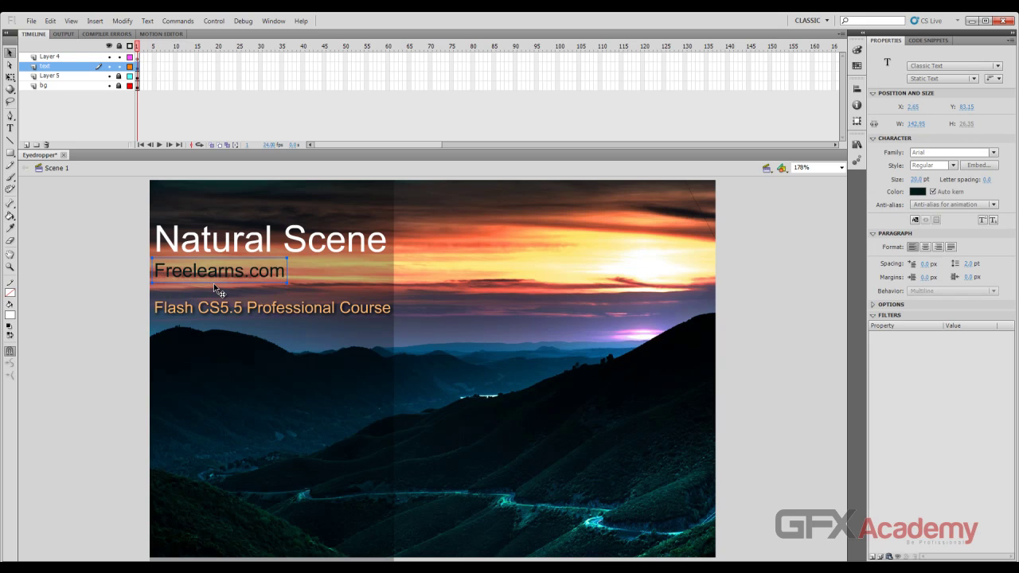
key("Up")
key("Up")
key("Up")
key("Up")
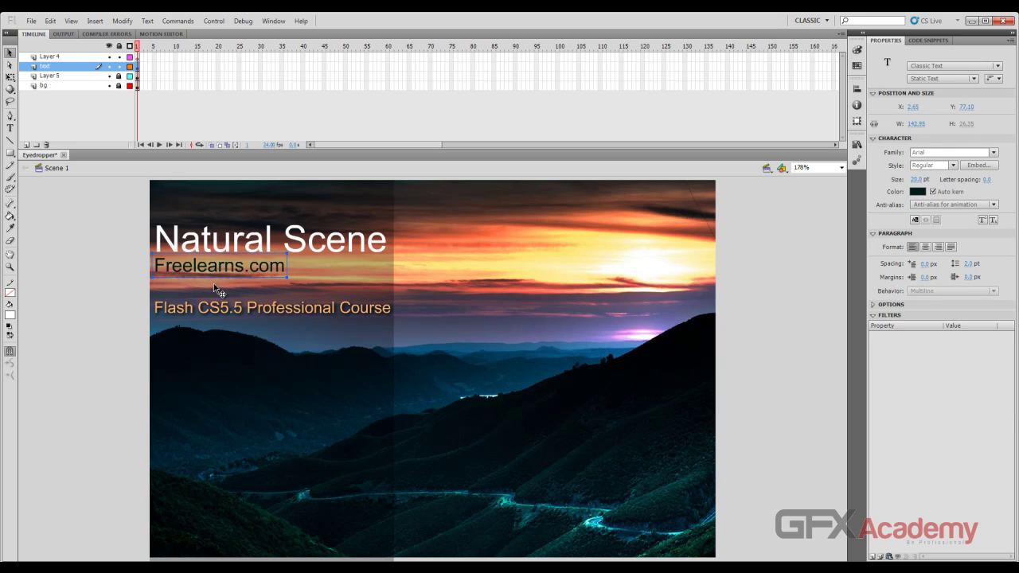
left_click(97, 246)
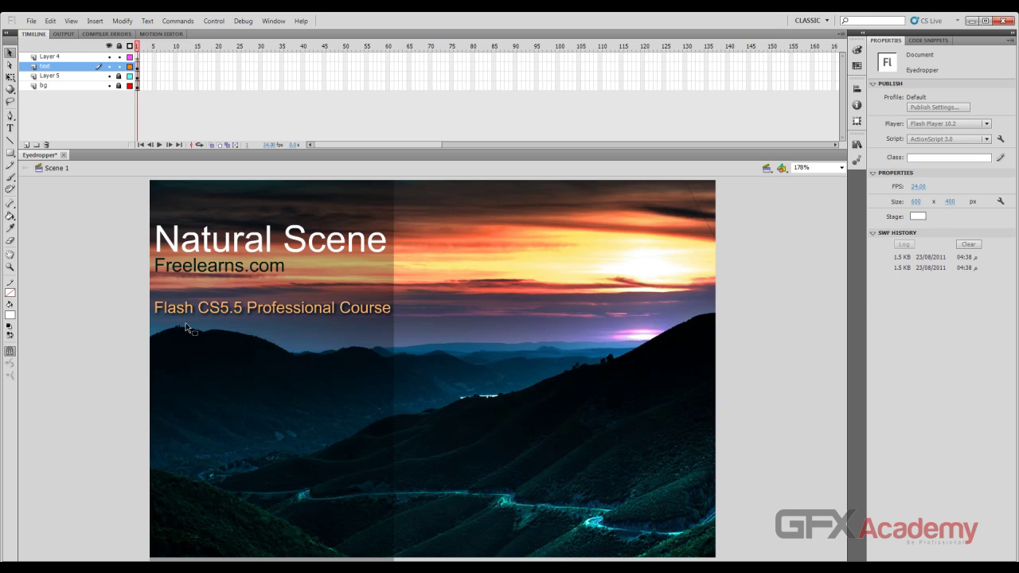
Sample the light orange of the sky above the sun as the fill colour with the Eyedropper.
left_click(11, 230)
left_click(545, 255)
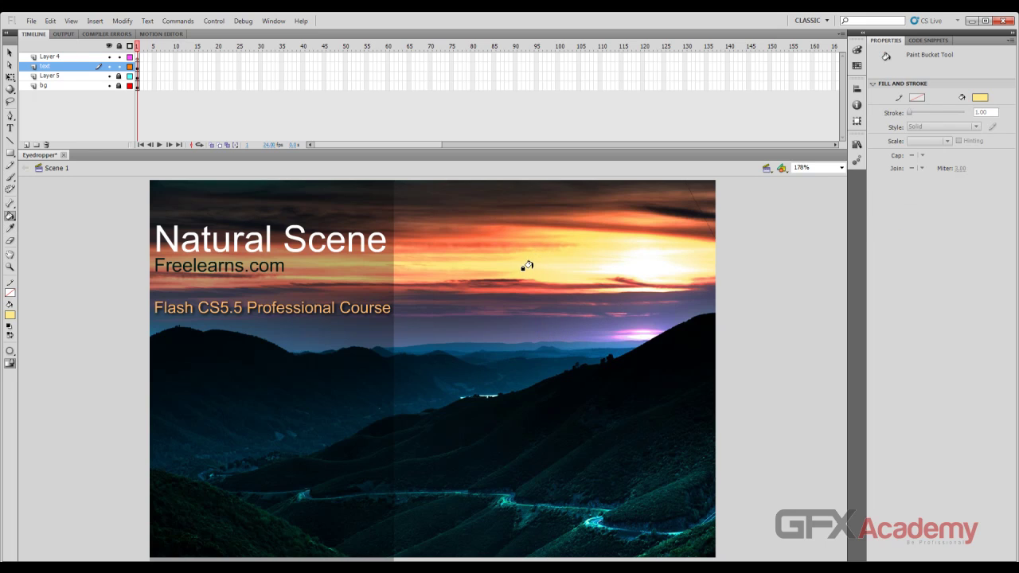
key("i")
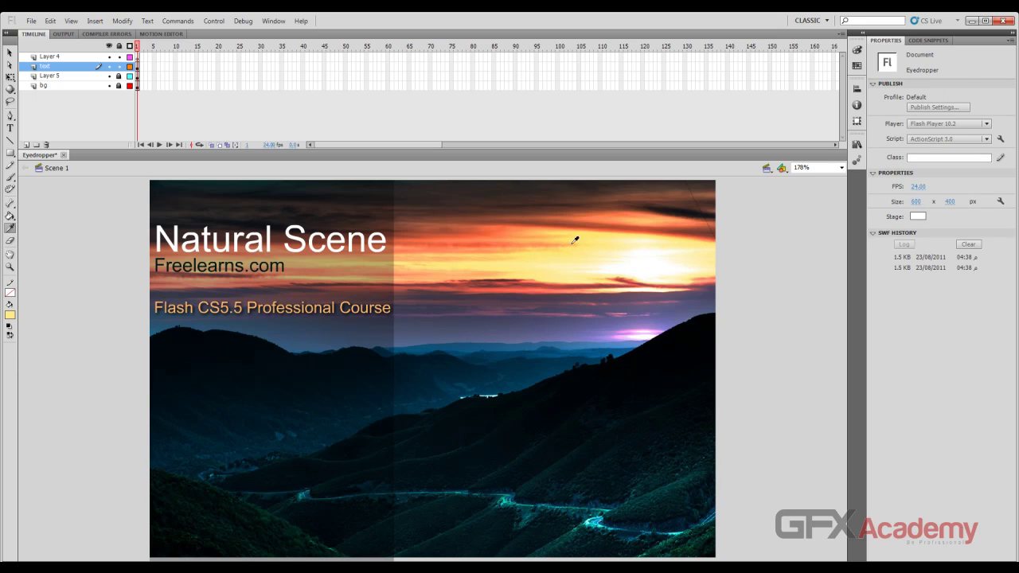
left_click(639, 218)
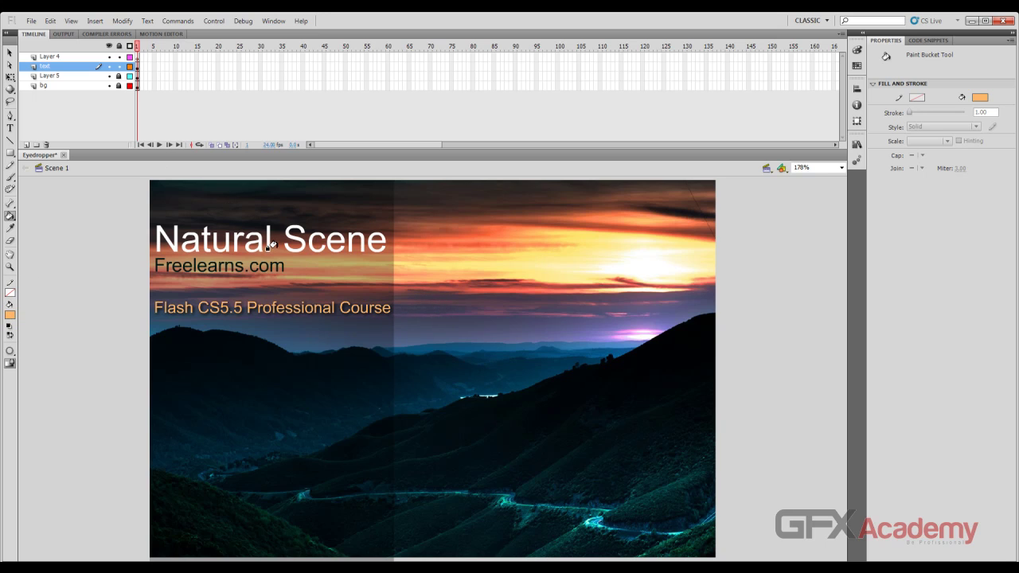
Delete Layer 4 and add a new layer above the text layer.
left_click(65, 59)
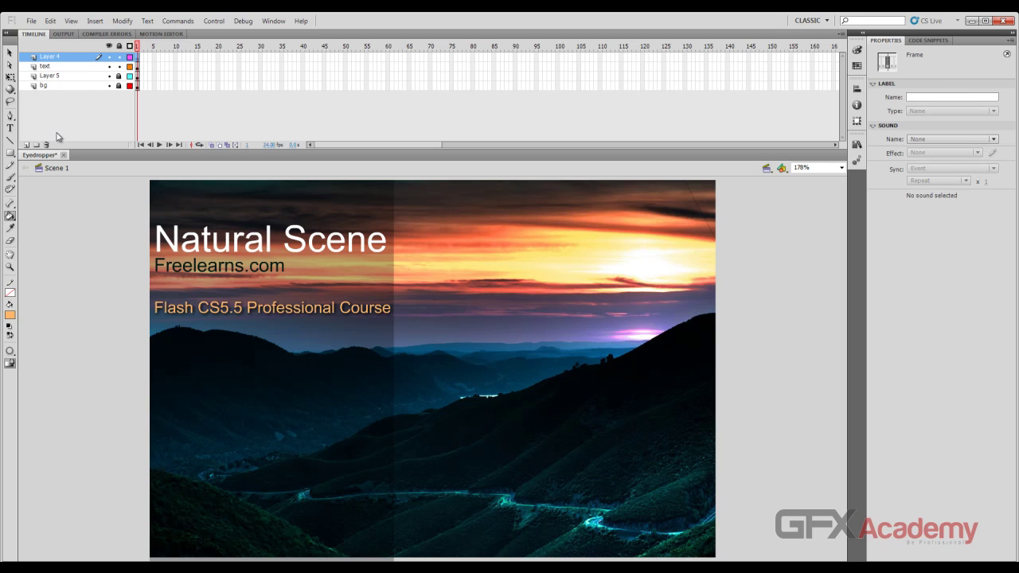
left_click(46, 144)
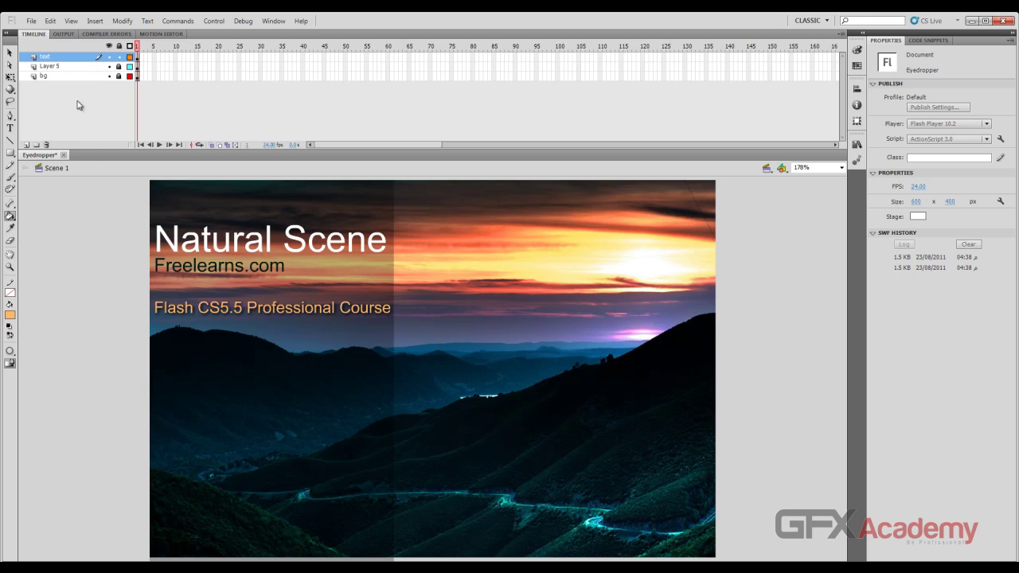
left_click(27, 145)
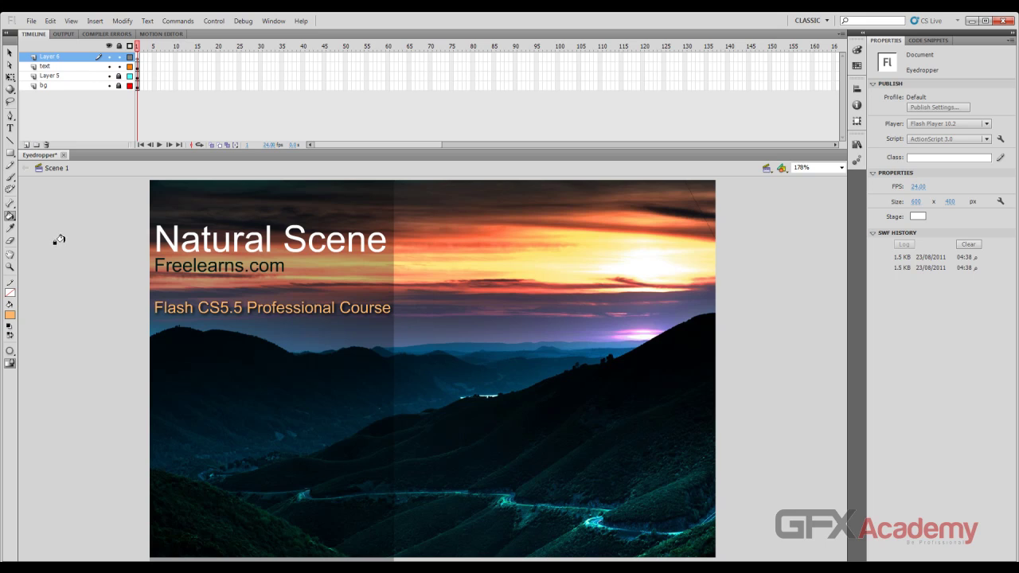
Draw a strokeless light orange rectangle on the new layer over the sunset sky, between the dark panel and the sun.
left_click(10, 152)
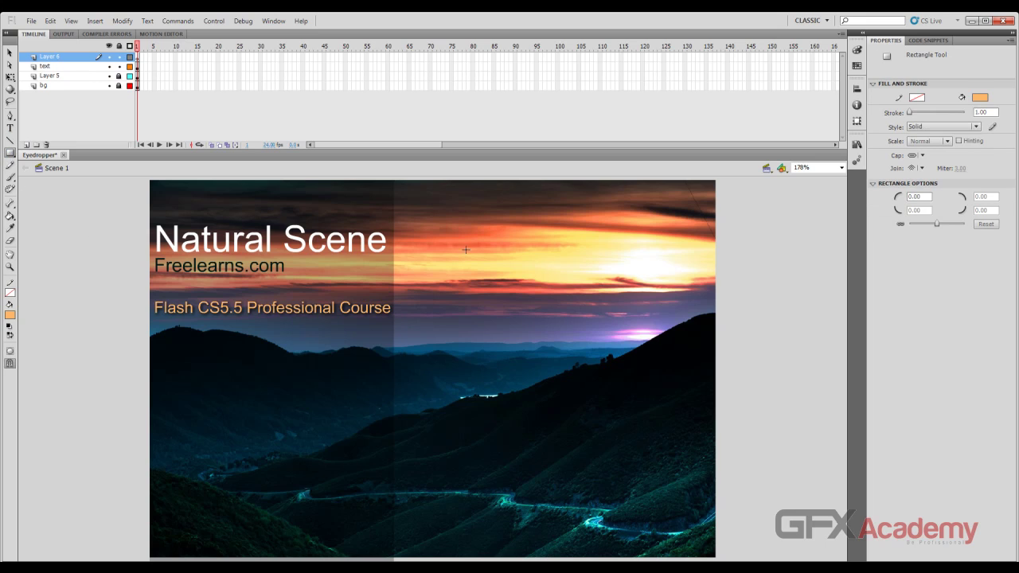
left_click_drag(437, 249, 565, 288)
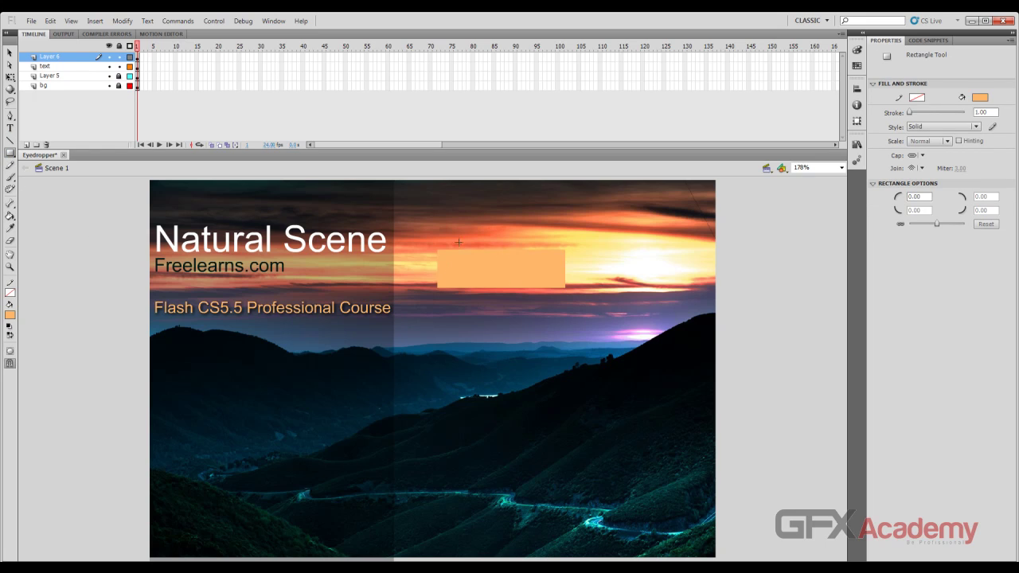
Recolour the rectangle with the muted purple sampled from the sky just above the horizon, using the Eyedropper and Paint Bucket.
left_click(9, 52)
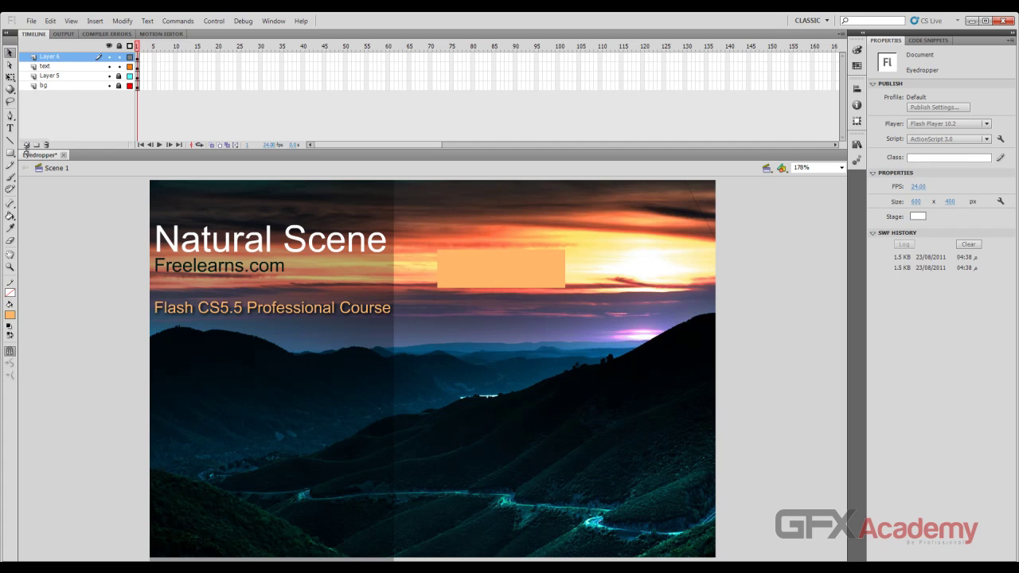
key("i")
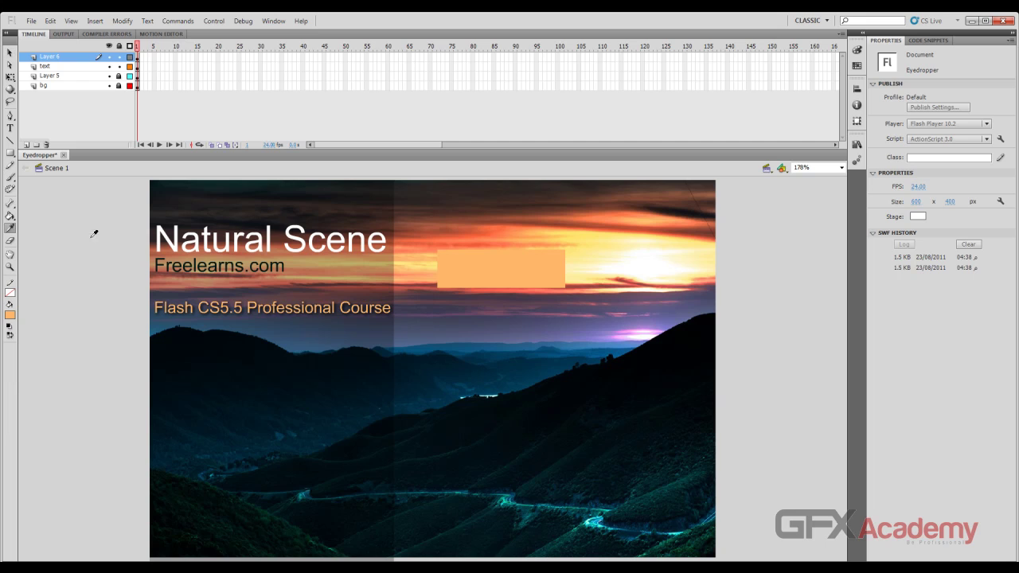
left_click(543, 326)
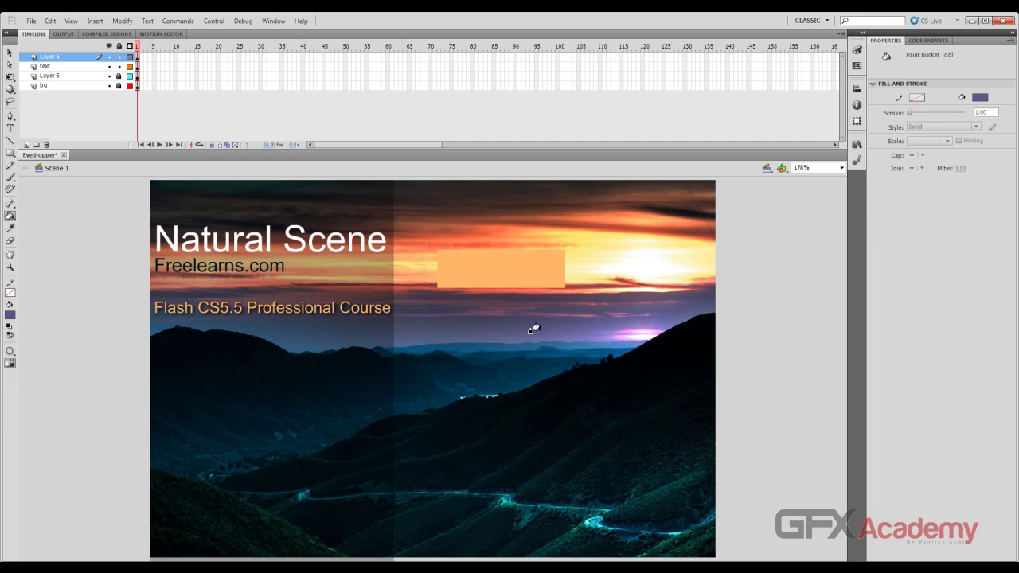
left_click(493, 271)
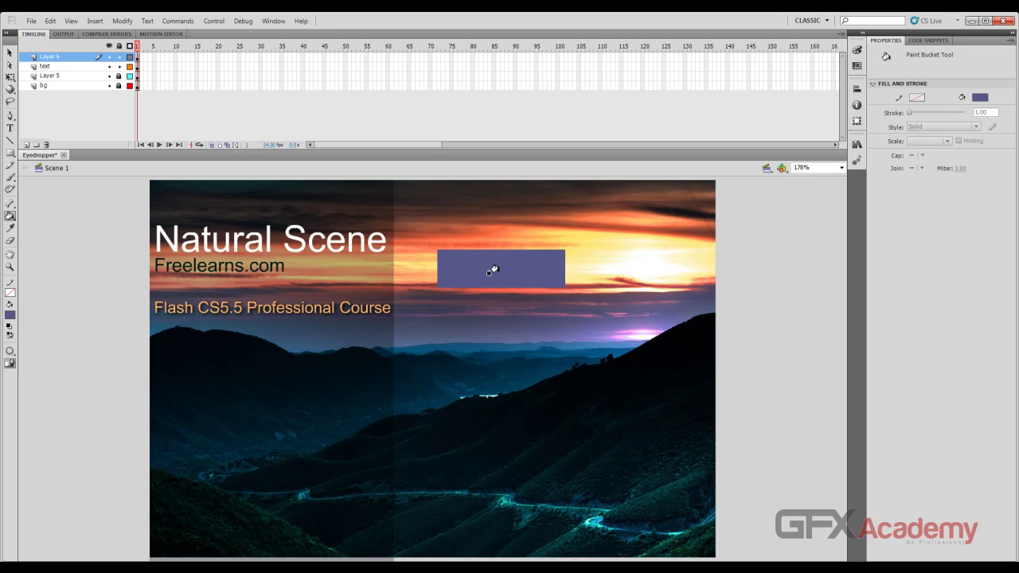
Fill the rectangle with the dark blue sampled from the distant mountains along the horizon.
key("i")
left_click(425, 344)
left_click(481, 272)
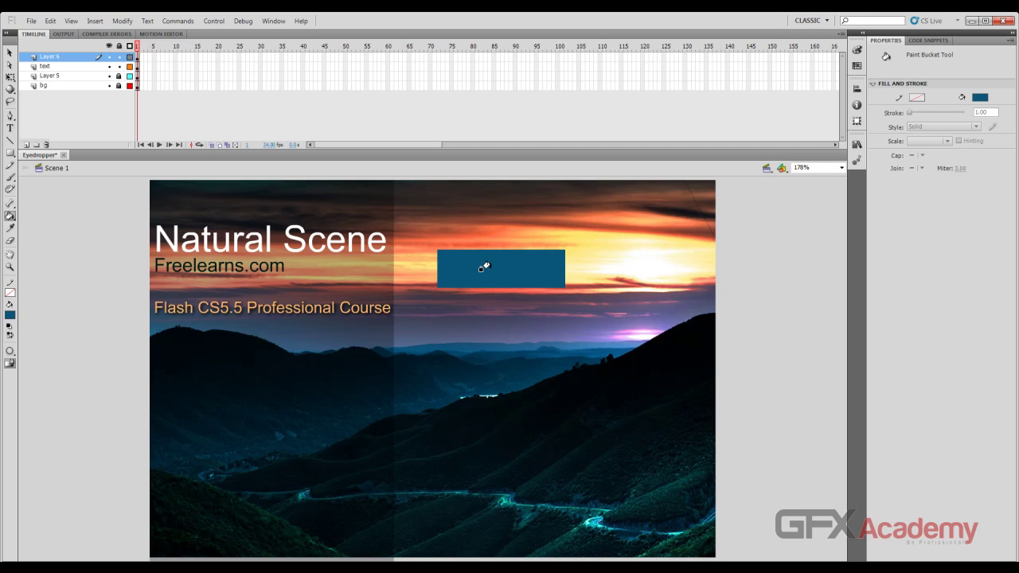
Move the blue rectangle onto the dark panel beneath the Flash CS5.5 text and place its layer between Layer 5 and bg.
left_click(9, 53)
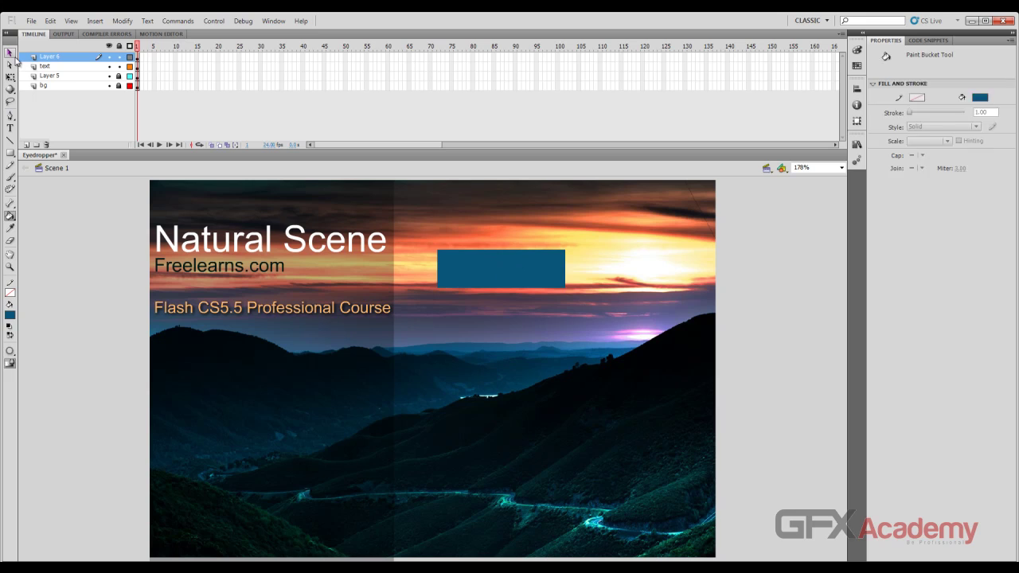
left_click(537, 275)
left_click_drag(537, 276, 303, 340)
left_click_drag(67, 57, 65, 80)
left_click(76, 222)
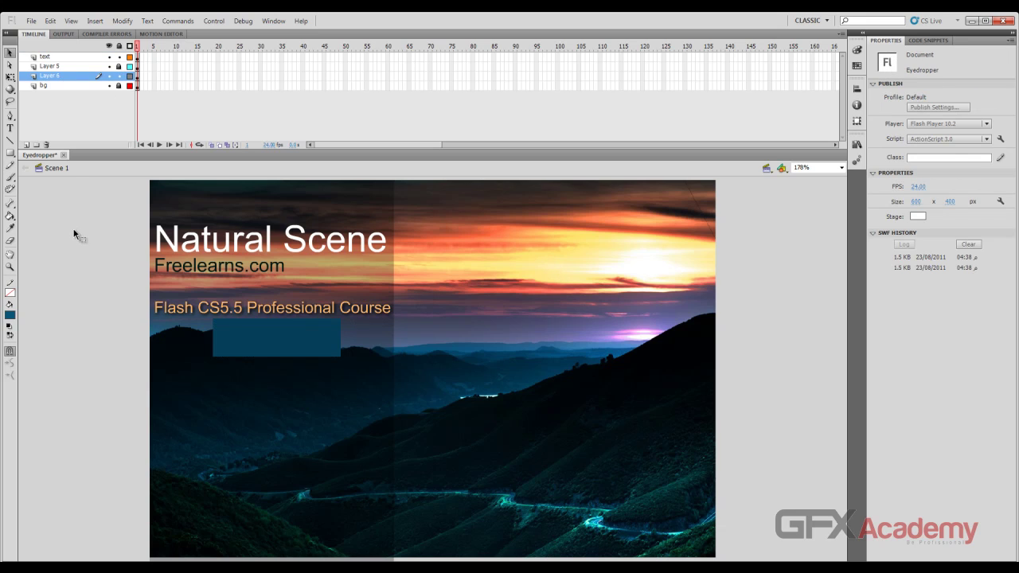
Resize the blue rectangle to the dark panel's full width, about 259 by 23 px, and position it behind the Flash CS5.5 Professional Course text.
left_click(238, 334)
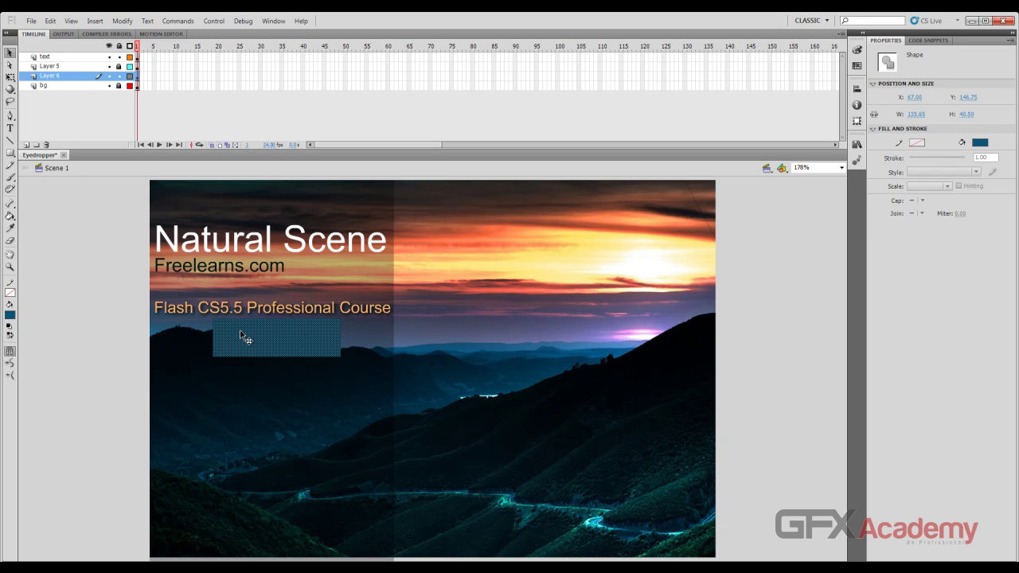
key("q")
left_click_drag(211, 337, 150, 337)
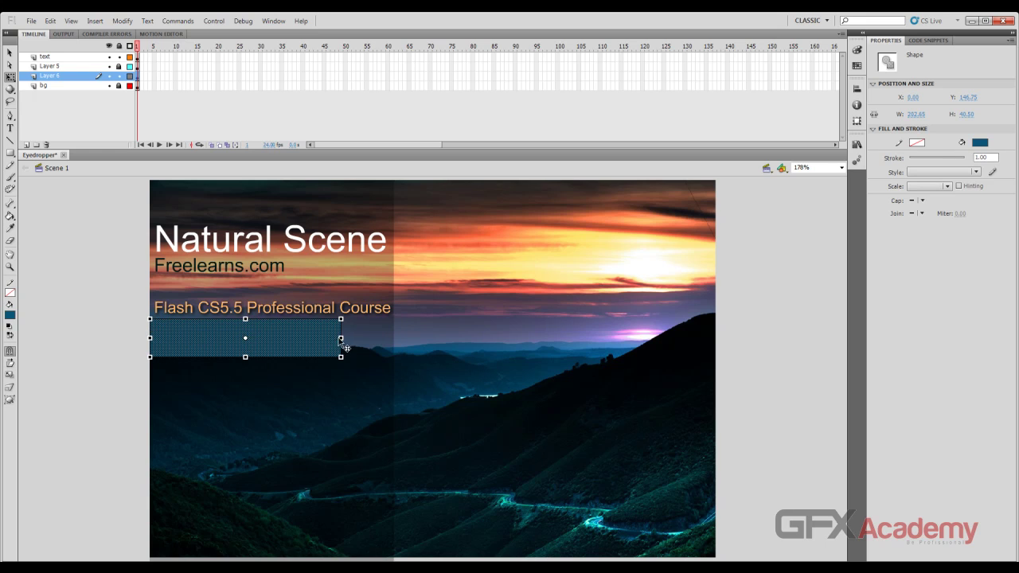
left_click_drag(341, 338, 390, 337)
left_click_drag(316, 341, 273, 319)
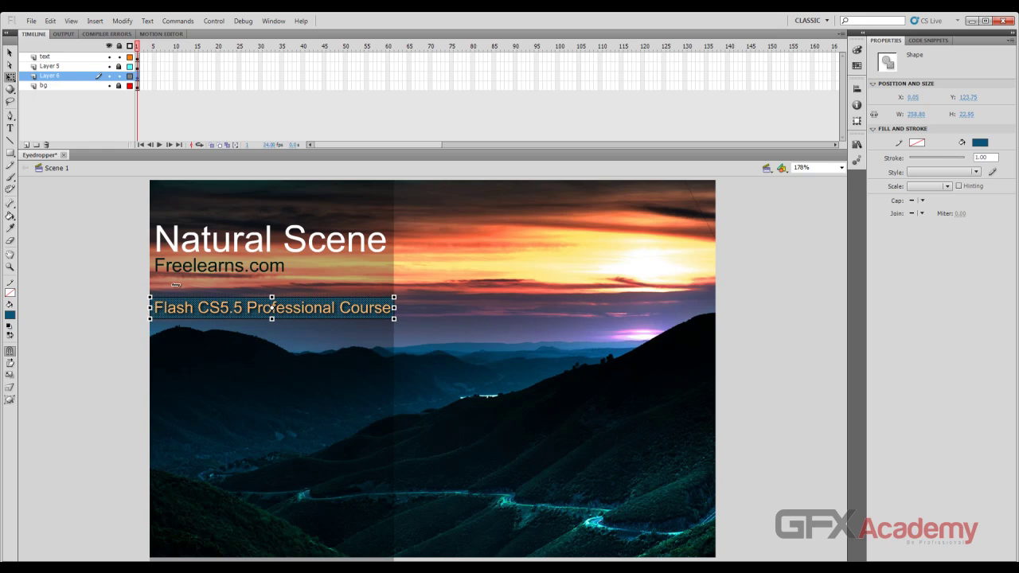
left_click(9, 52)
left_click(78, 219)
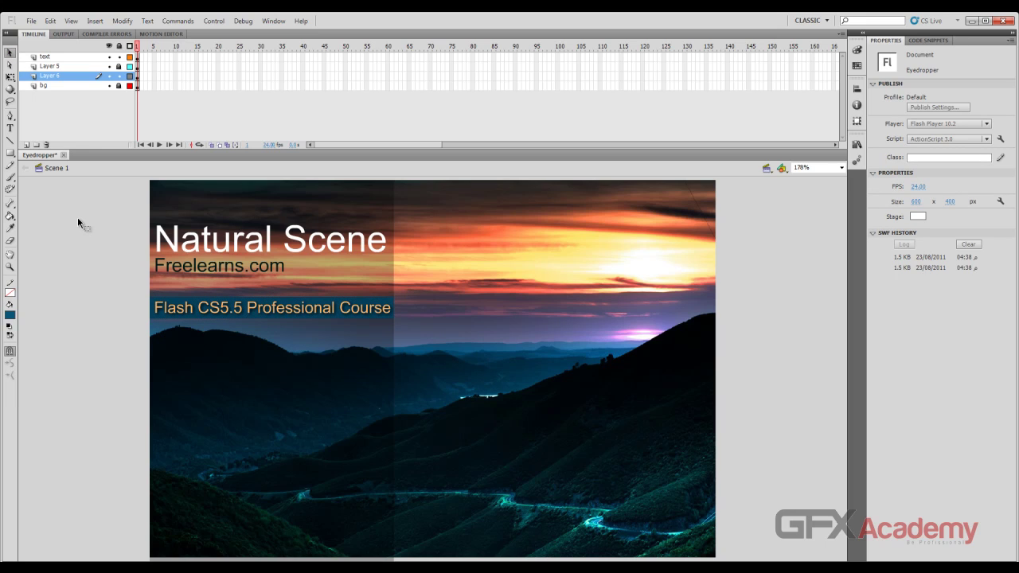